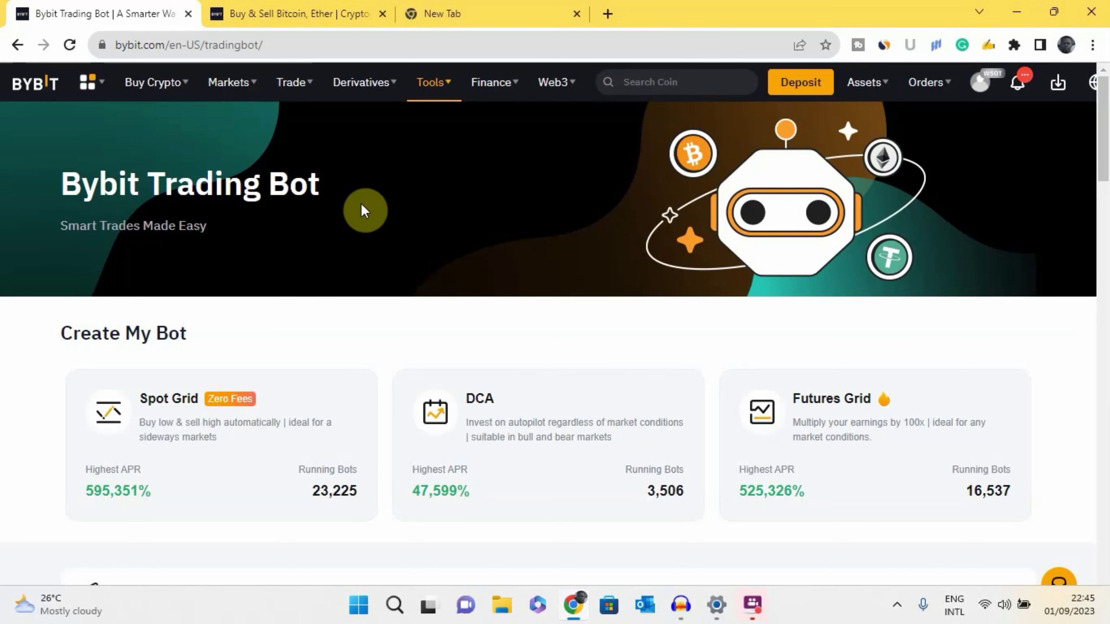
Open the DCA bot creation form from the trading bot overview page.
key("ctrl+Tab")
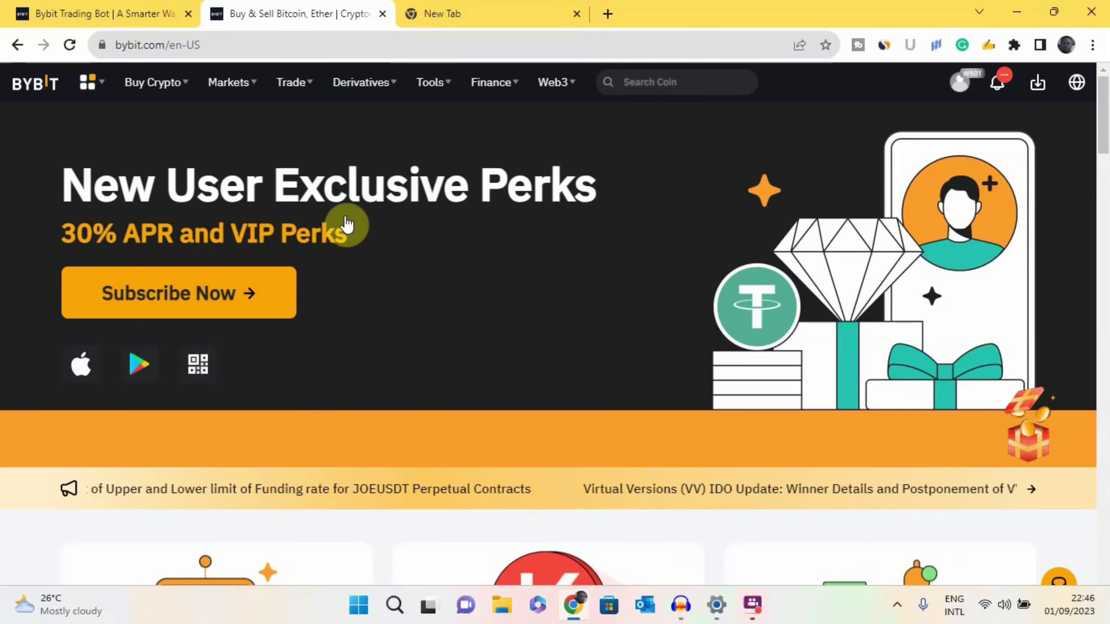
mouse_move(308, 93)
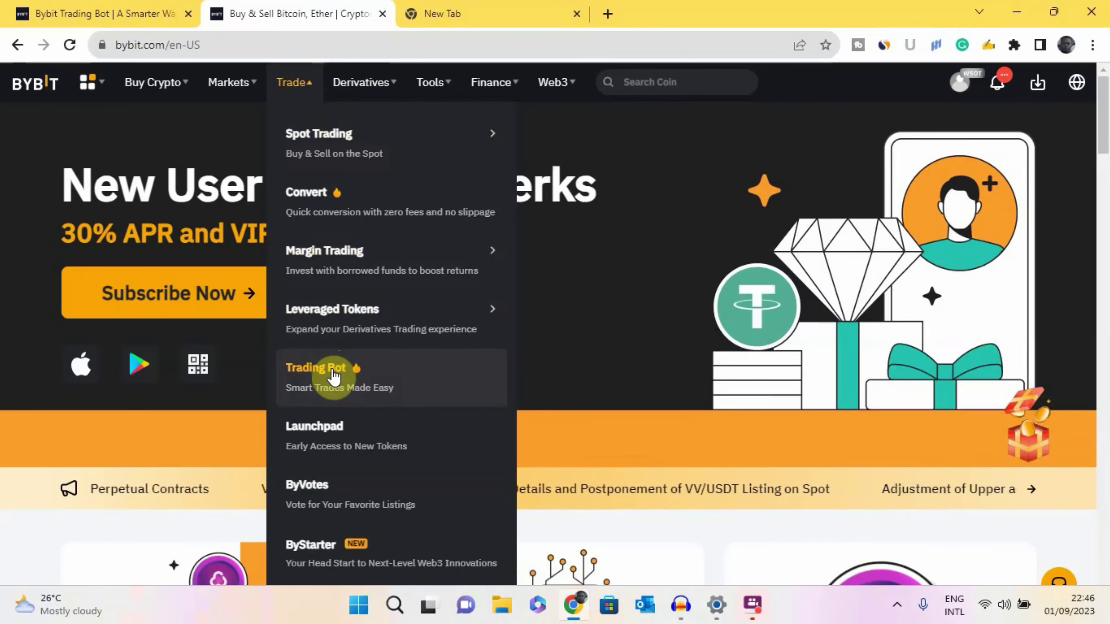
key("ctrl+1")
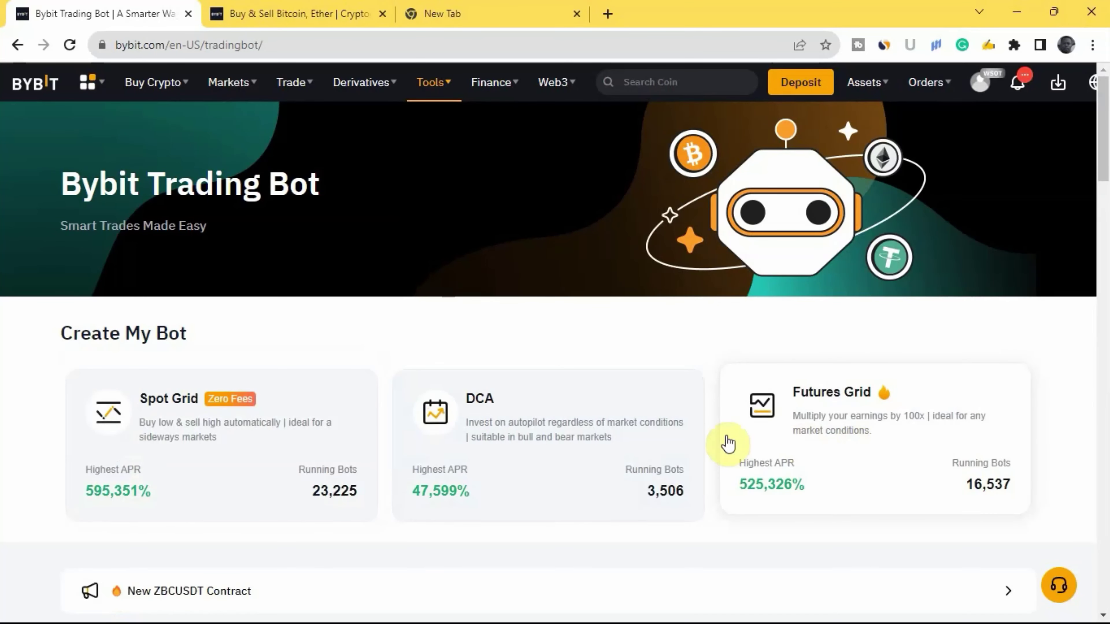
left_click(483, 414)
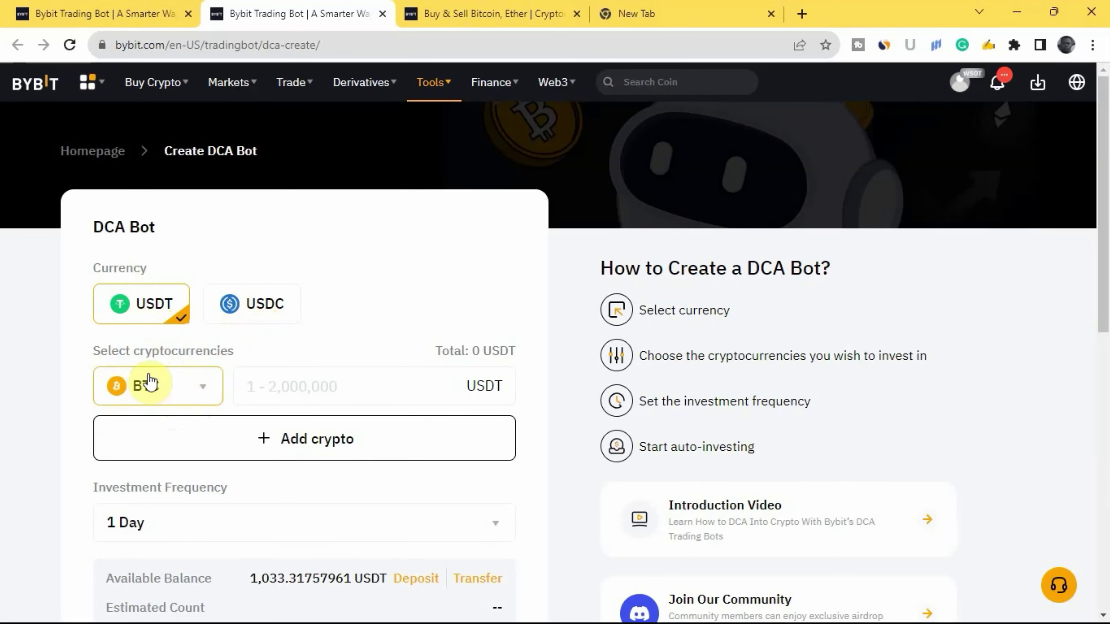
Keep BTC as the DCA bot's cryptocurrency and set its investment amount to 20 USDT.
left_click(204, 389)
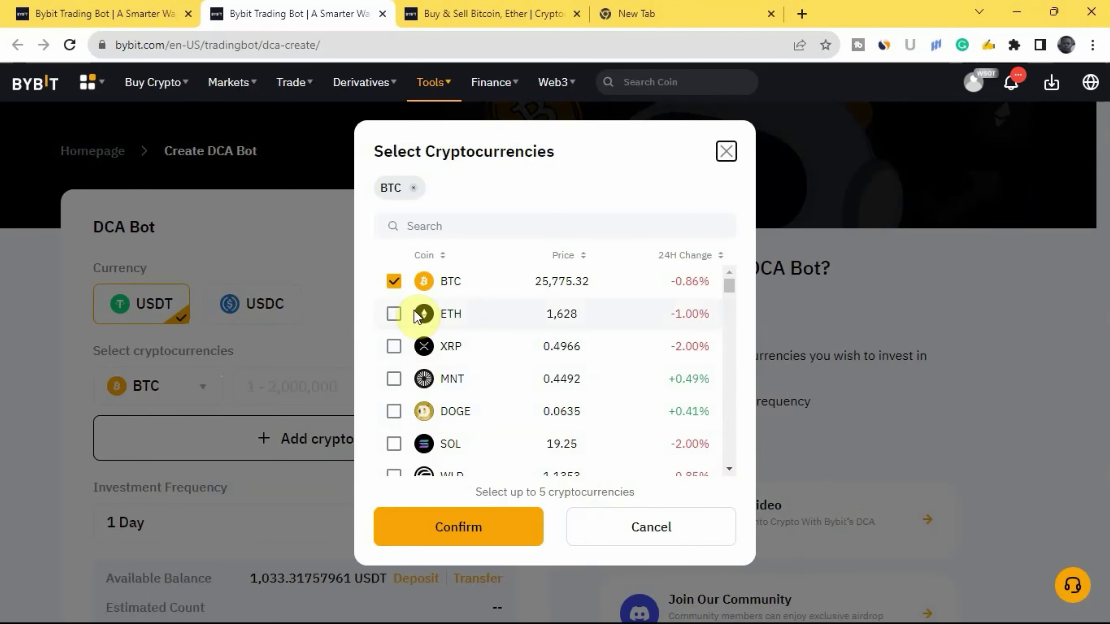
mouse_move(727, 288)
left_mouse_down()
mouse_move(746, 424)
mouse_move(736, 441)
mouse_move(731, 282)
left_mouse_up()
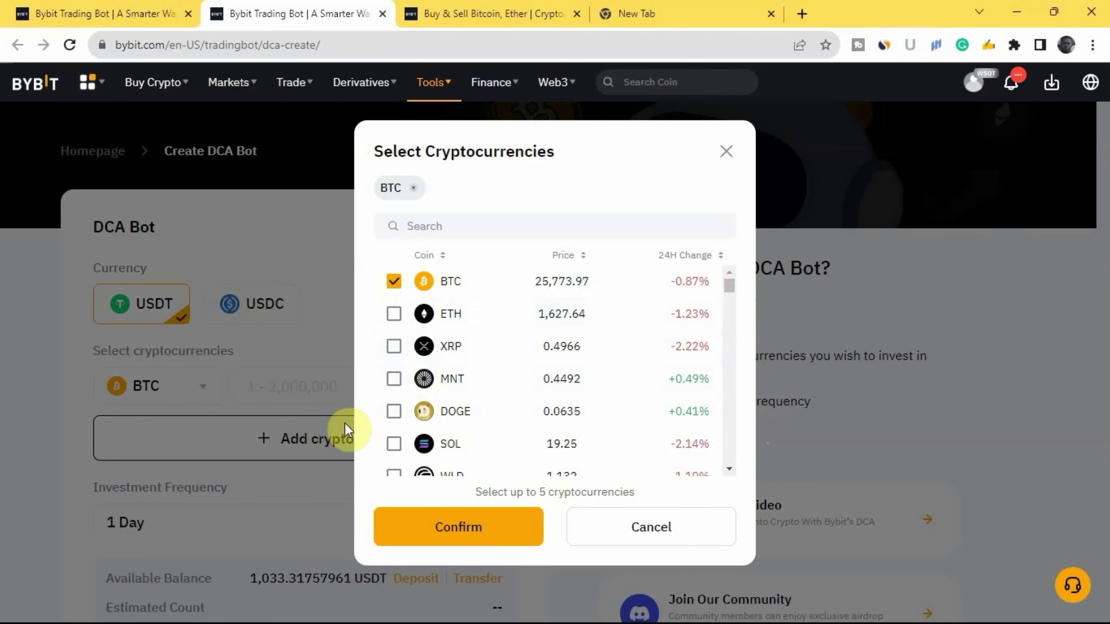
left_click(445, 526)
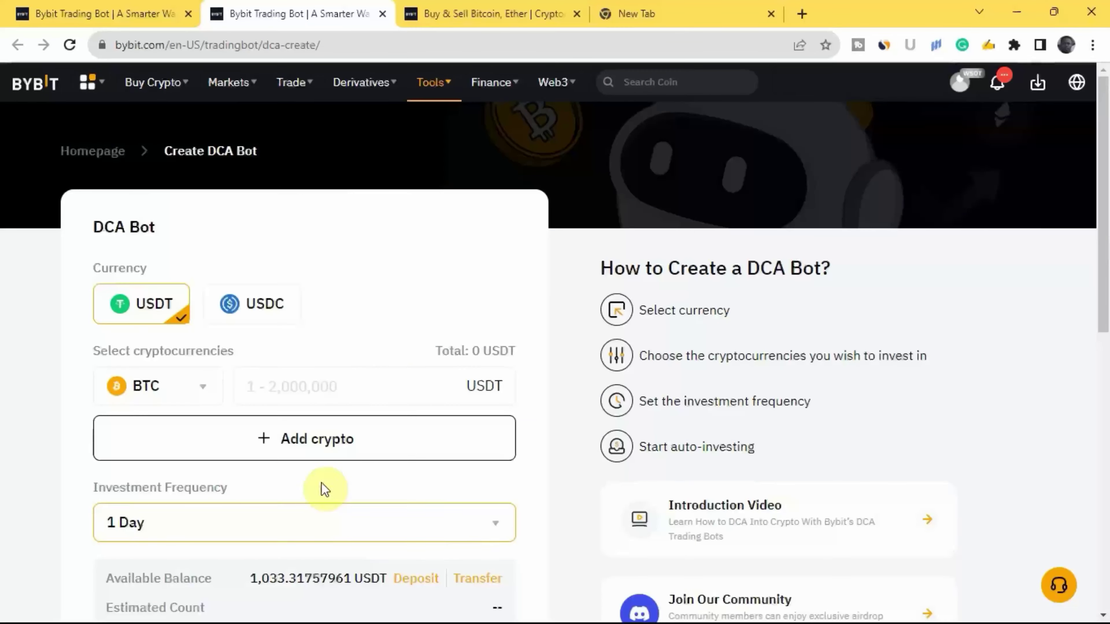
left_click(323, 378)
type("20")
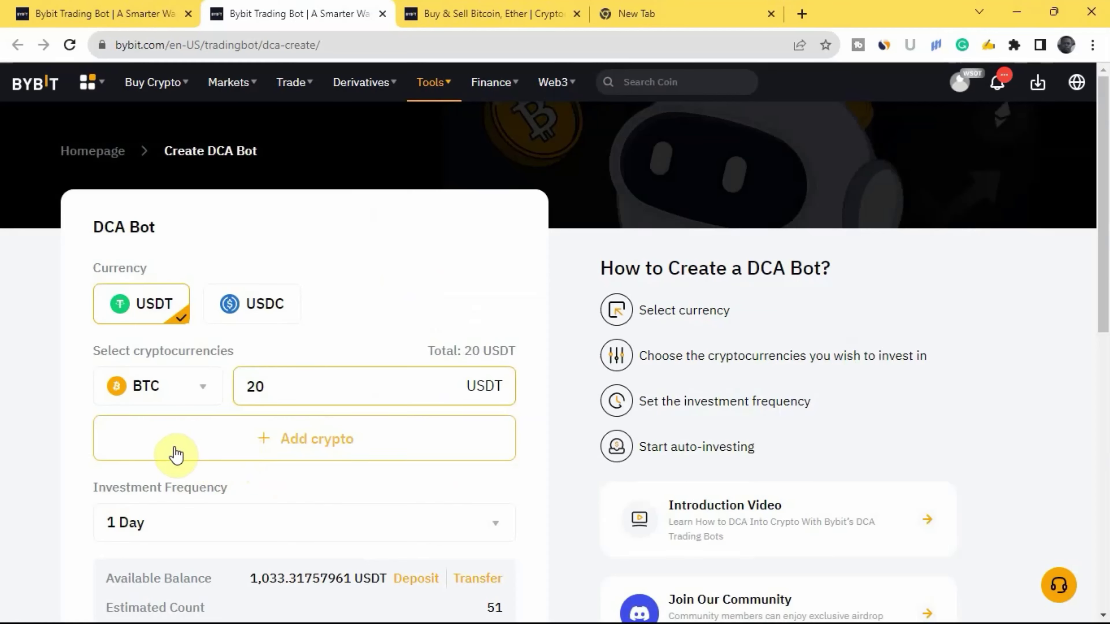
Add ETH and ADA to the DCA bot's selected cryptocurrencies and confirm the selection.
left_click(290, 444)
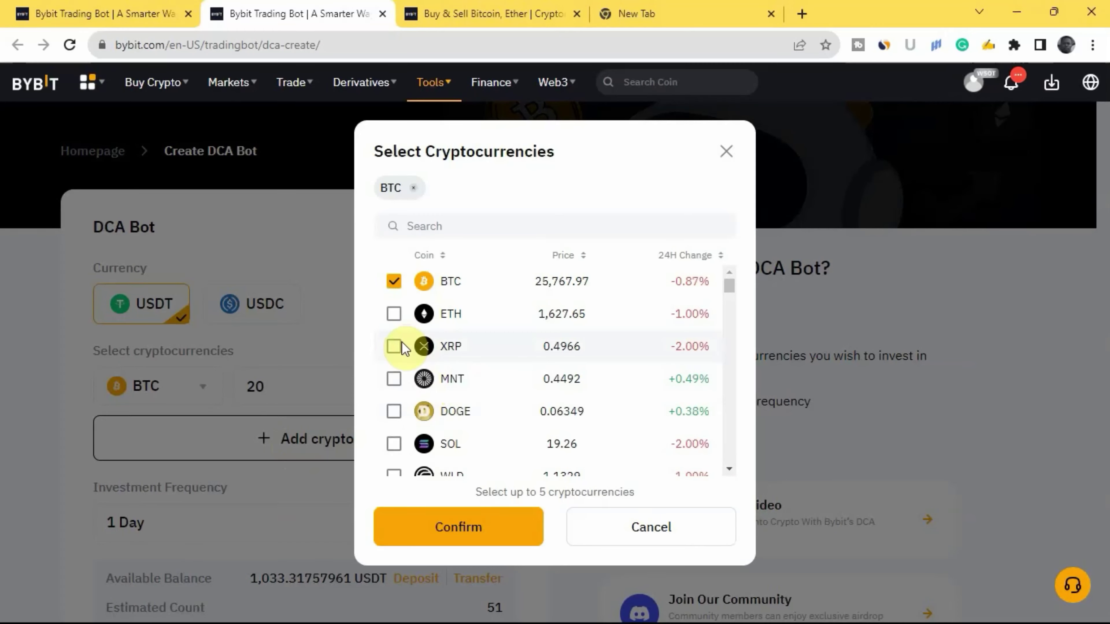
left_click(392, 323)
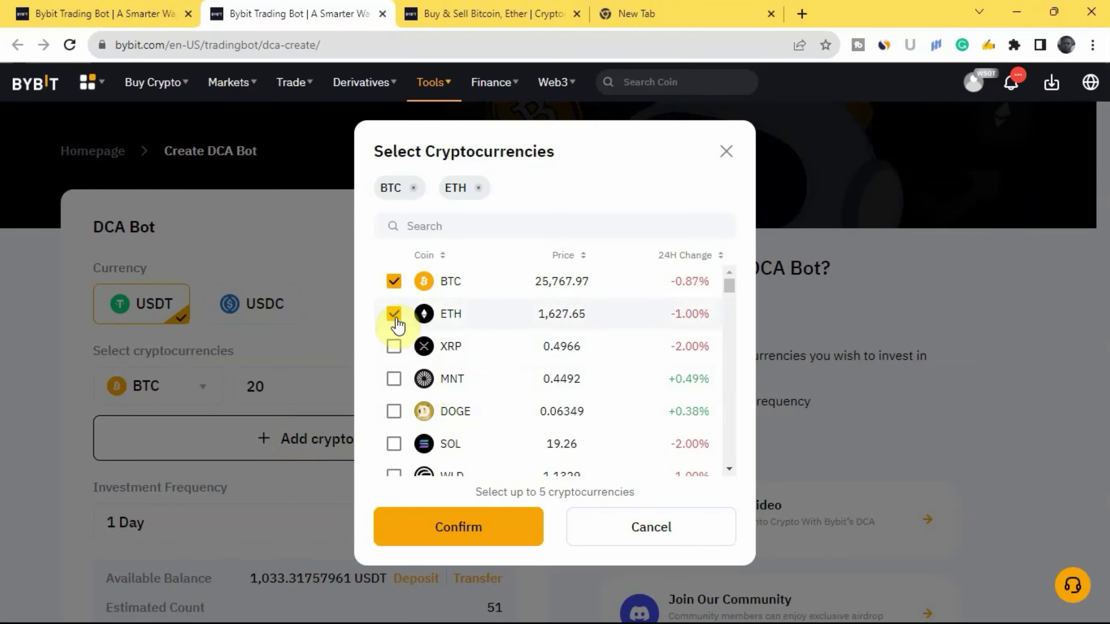
scroll(410, 385, "down", 4)
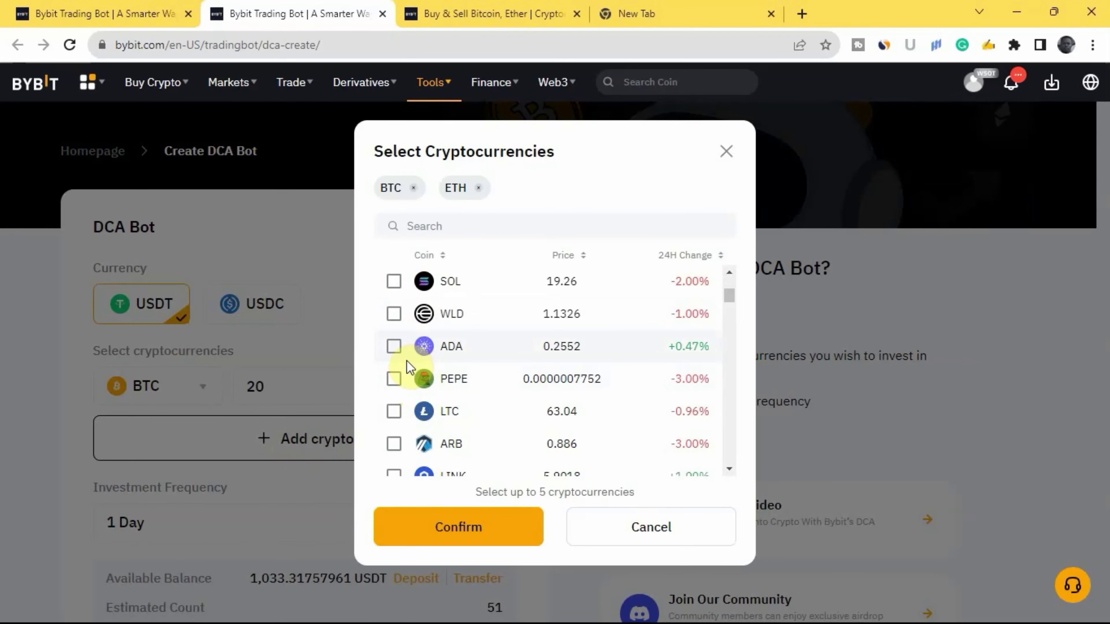
left_click(394, 348)
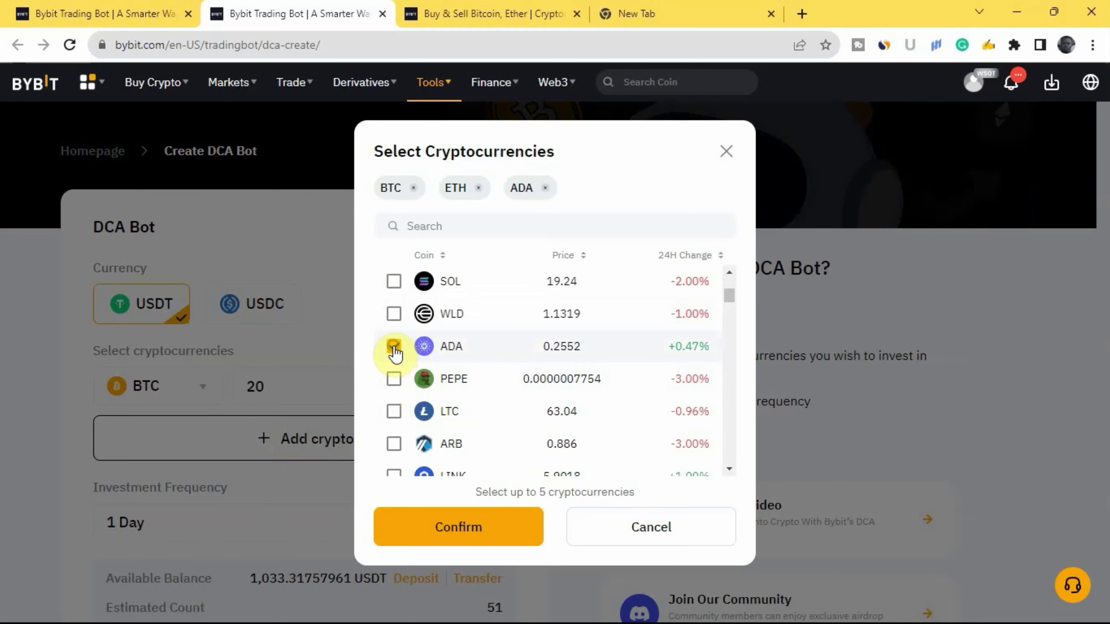
left_click(482, 534)
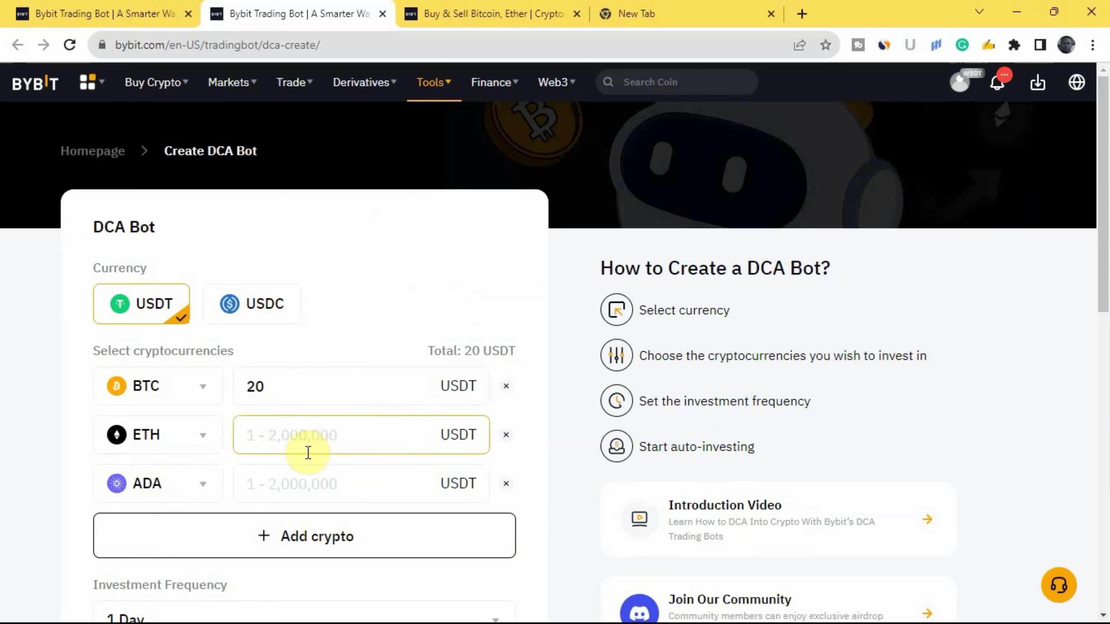
Set the DCA bot's investment amounts to 20 USDT for ETH and 10 USDT for ADA.
left_click(309, 442)
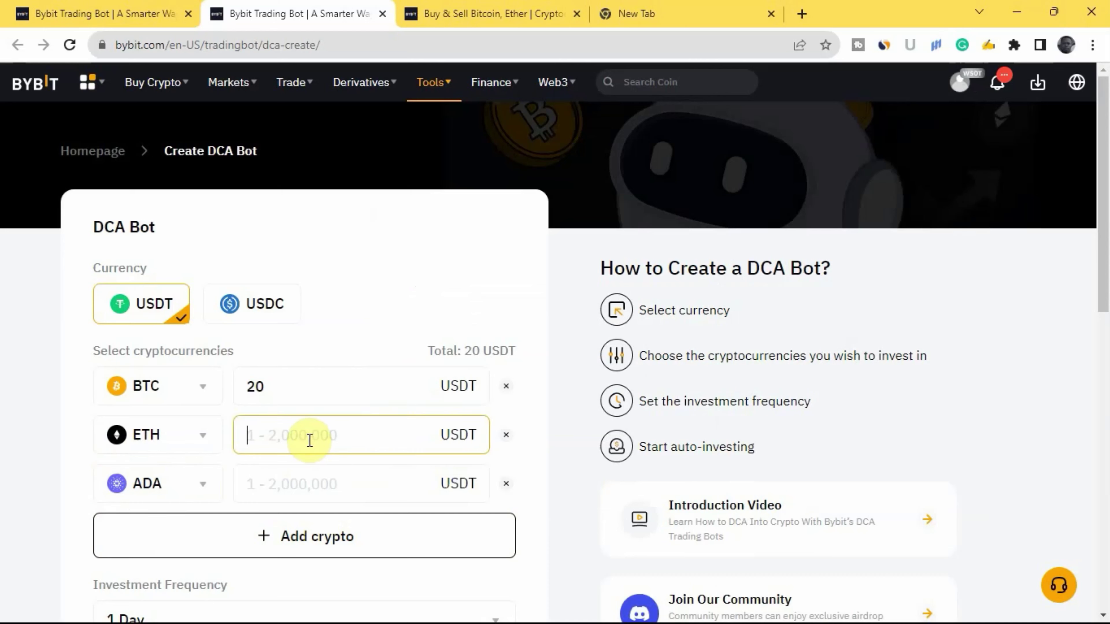
type("20")
left_click(301, 483)
type("10")
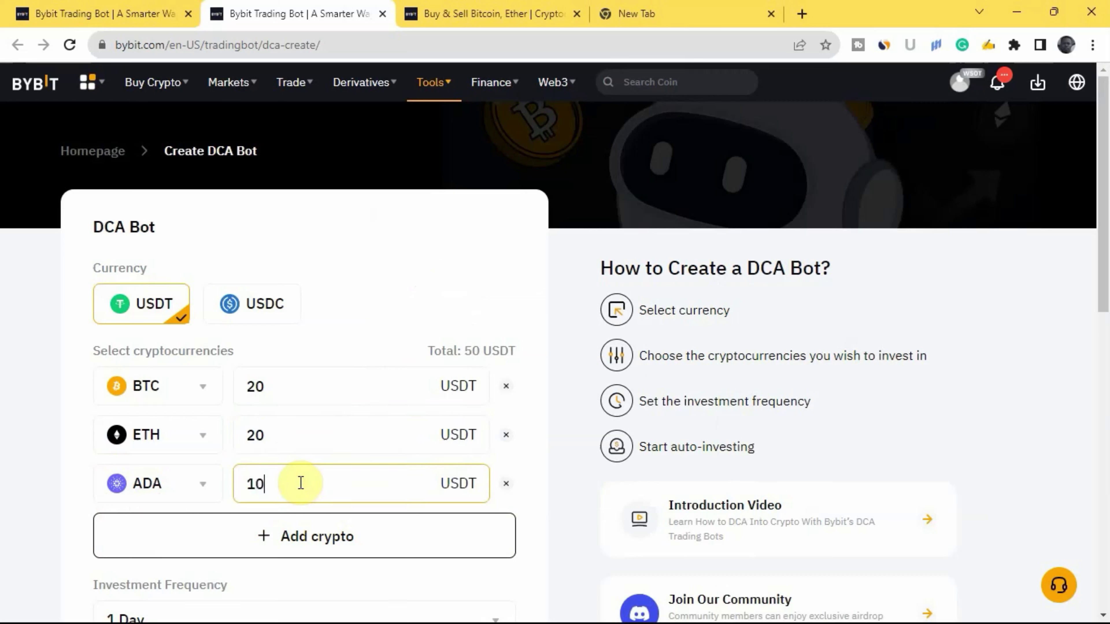
left_click(280, 435)
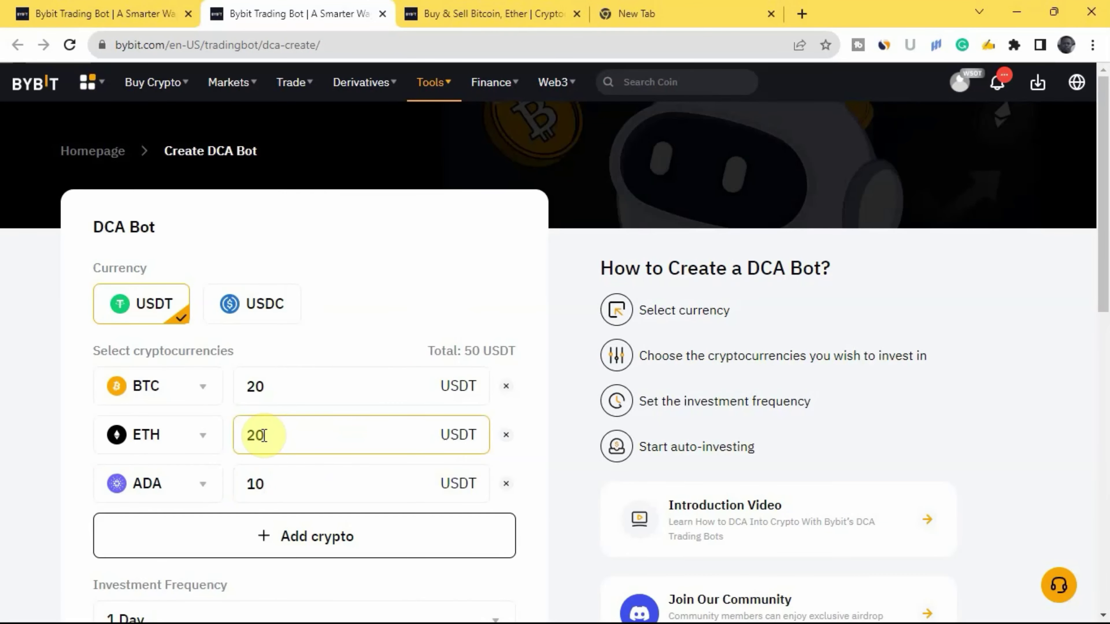
Set the DCA bot's investment frequency to 1 Week.
scroll(322, 414, "down", 3)
scroll(353, 428, "down", 2)
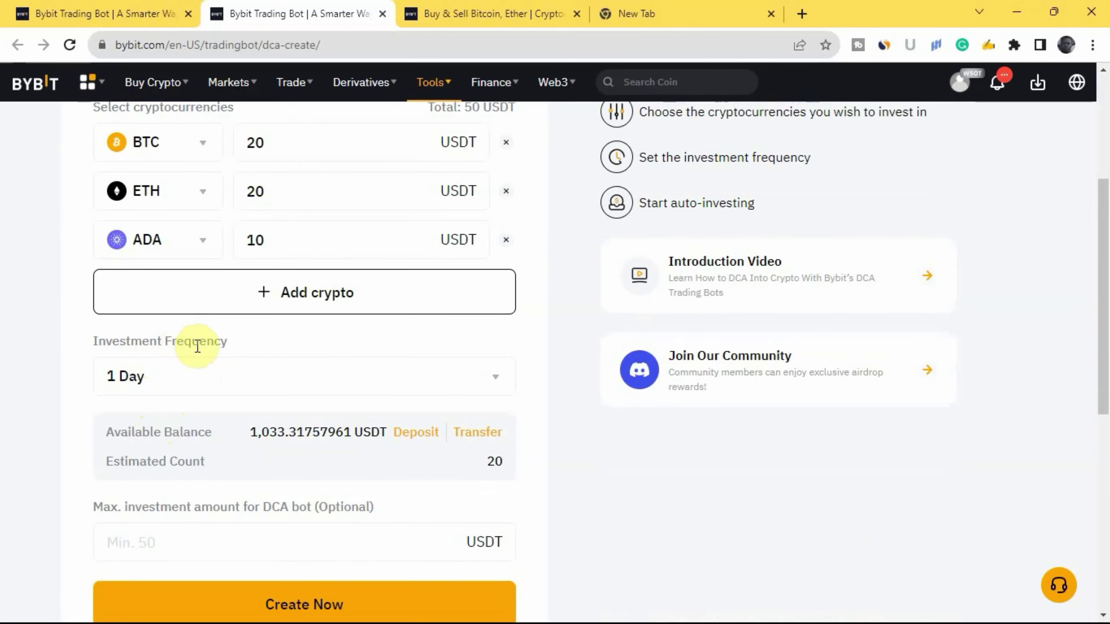
left_click(483, 388)
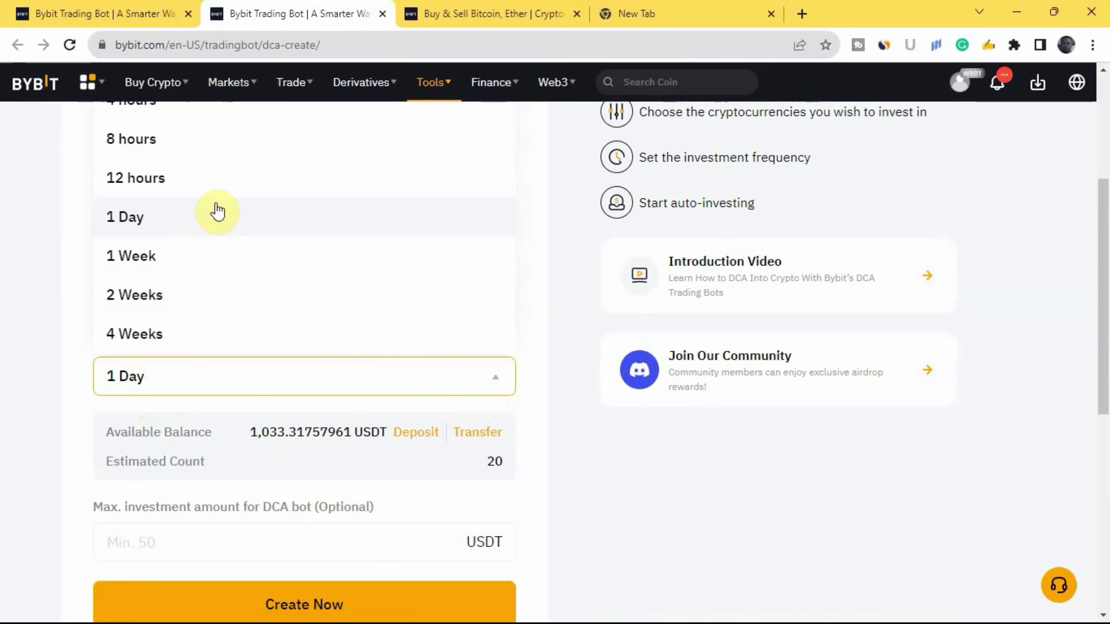
scroll(218, 211, "up", 3)
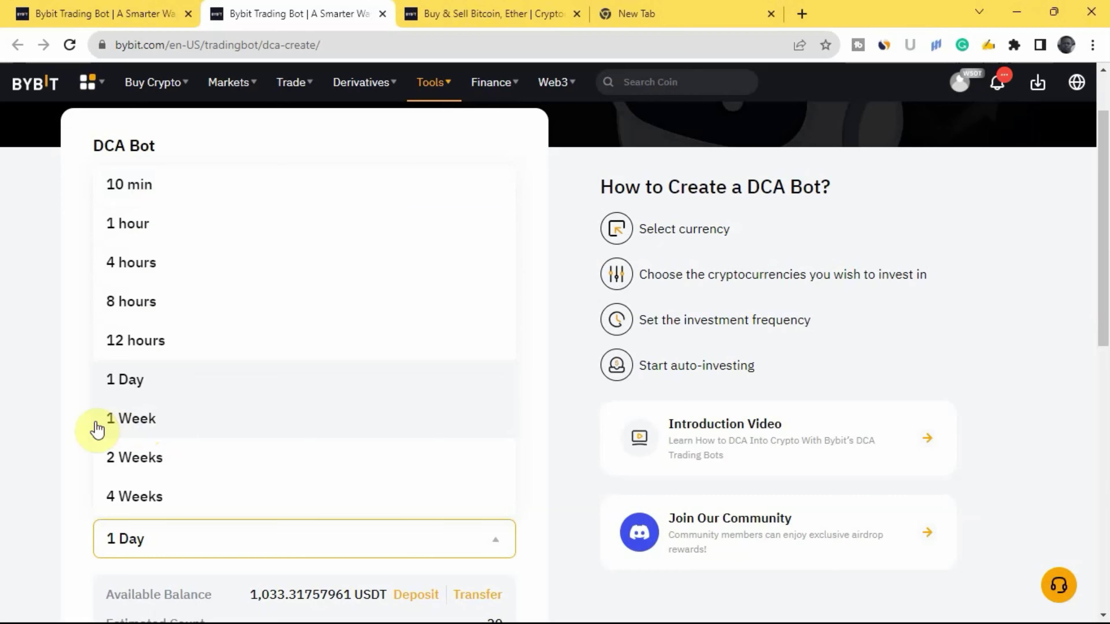
left_click(135, 422)
scroll(305, 516, "down", 2)
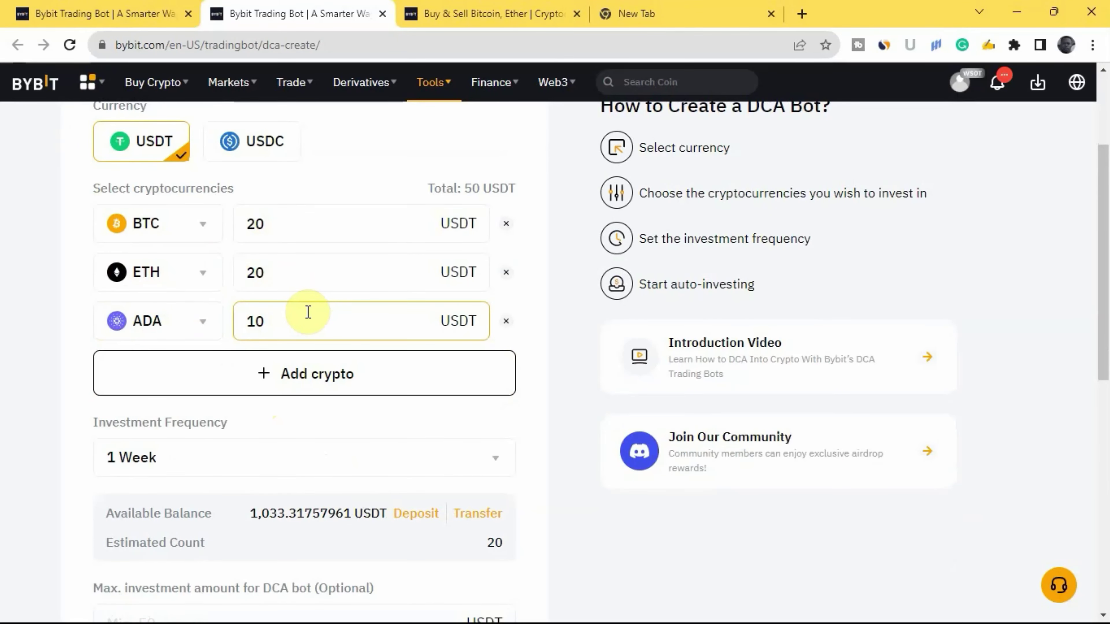
Enter 500 USDT as the DCA bot's optional maximum investment amount and clear it again.
scroll(333, 326, "down", 4)
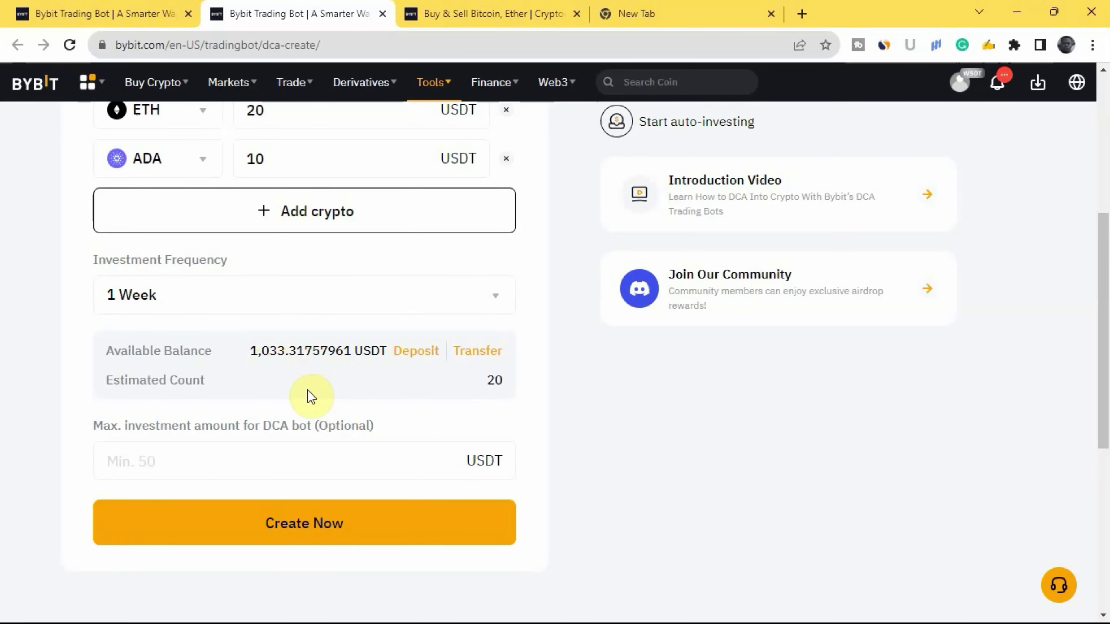
scroll(292, 382, "down", 2)
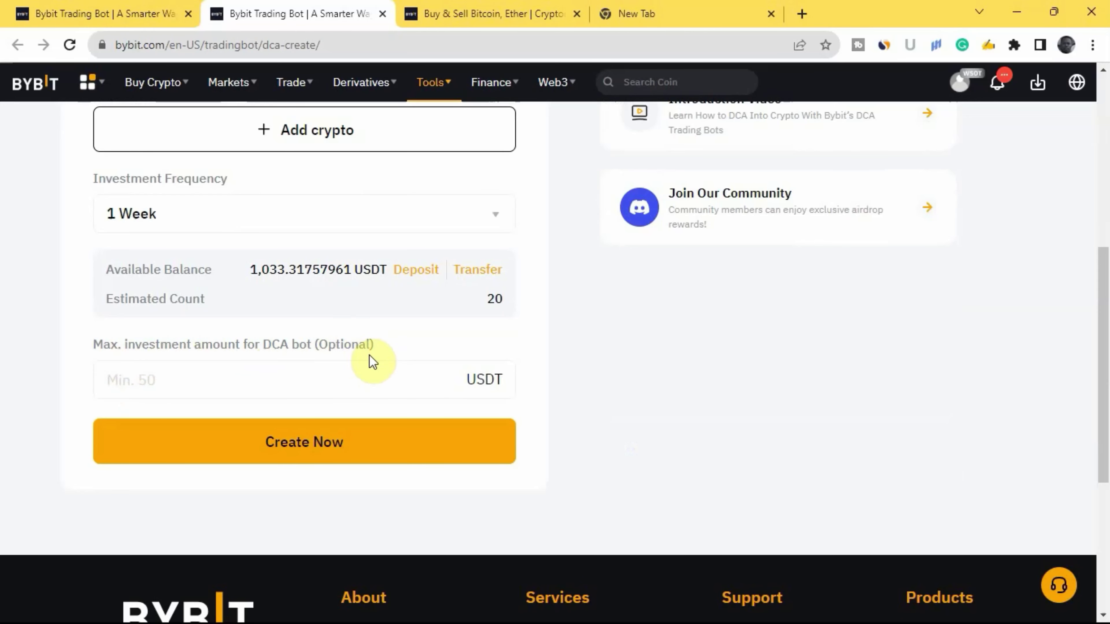
left_click(274, 380)
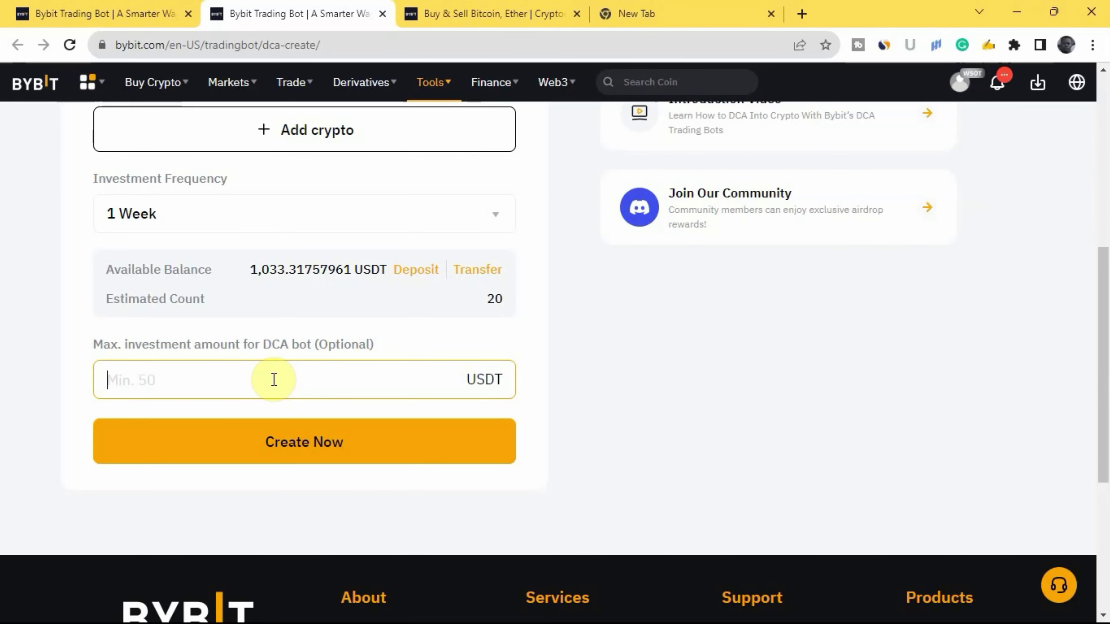
type("500")
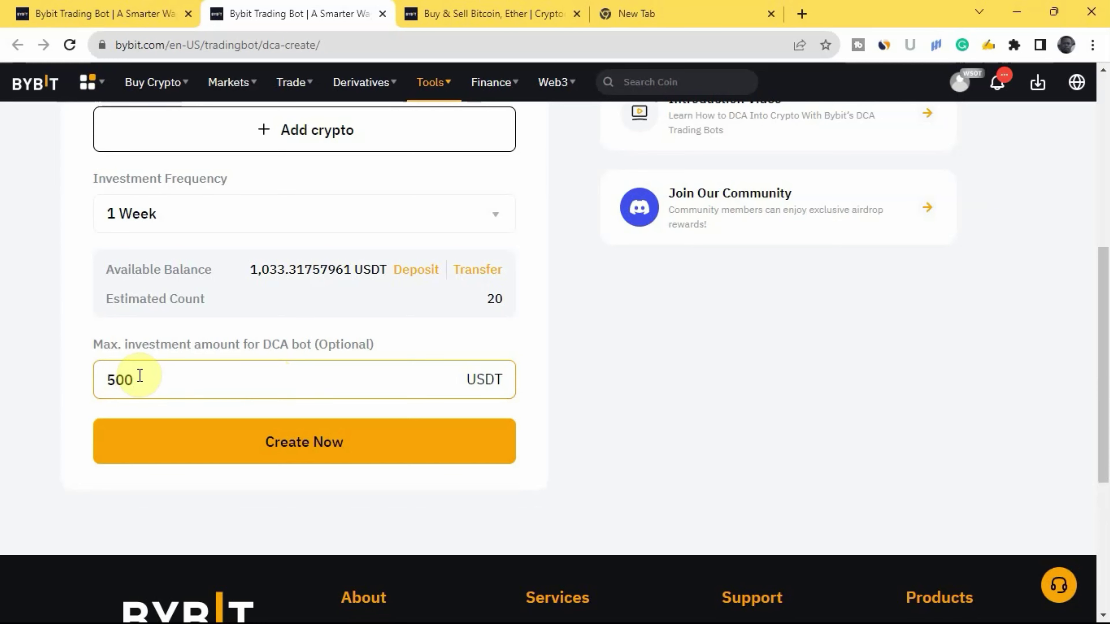
left_click_drag(138, 380, 101, 380)
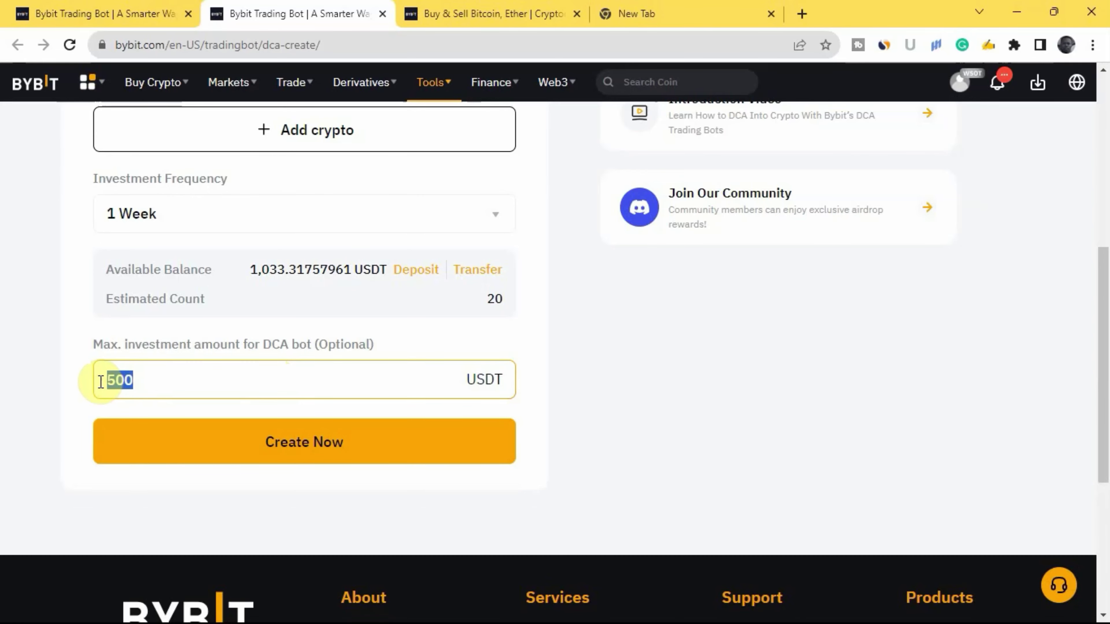
key("BackSpace")
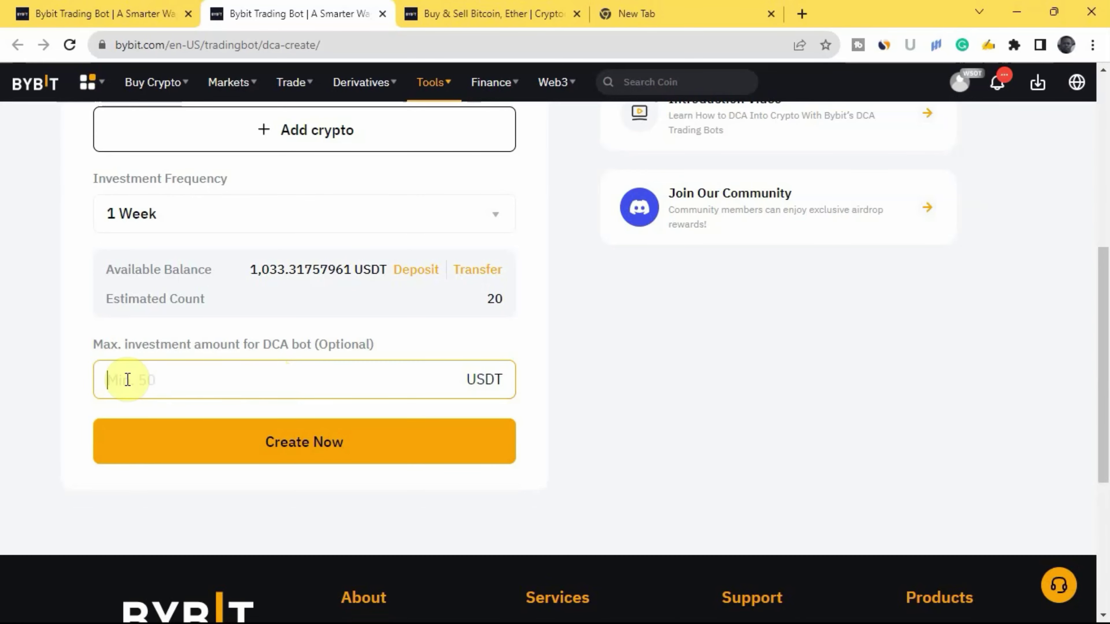
Review the DCA bot's settings, create the bot without a maximum investment amount and confirm its creation.
scroll(323, 392, "up", 5)
scroll(324, 258, "up", 2)
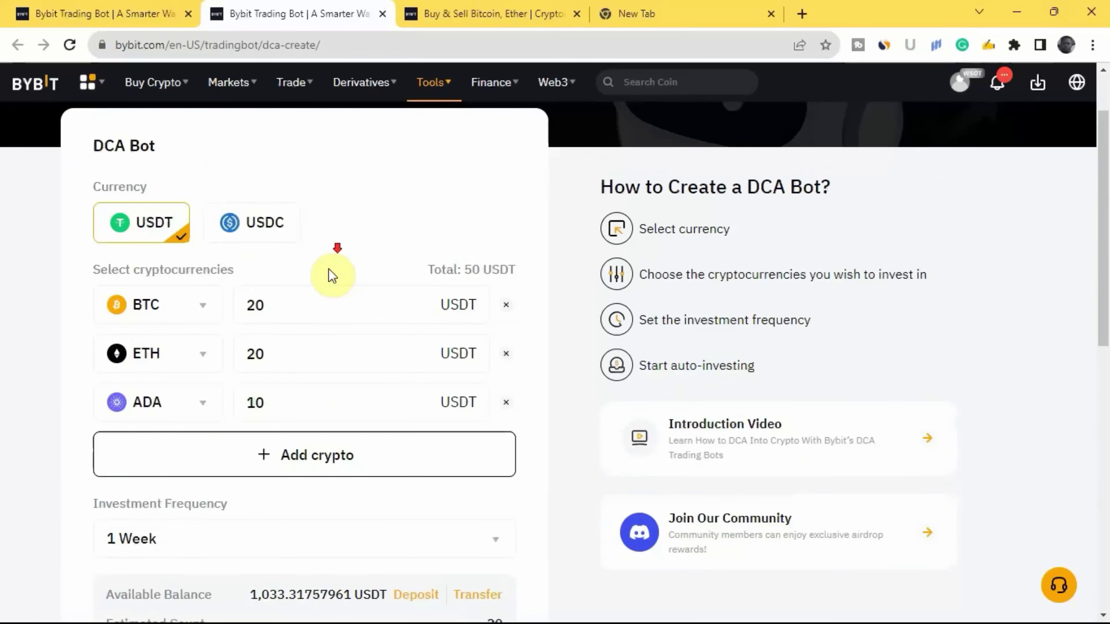
scroll(326, 276, "down", 7)
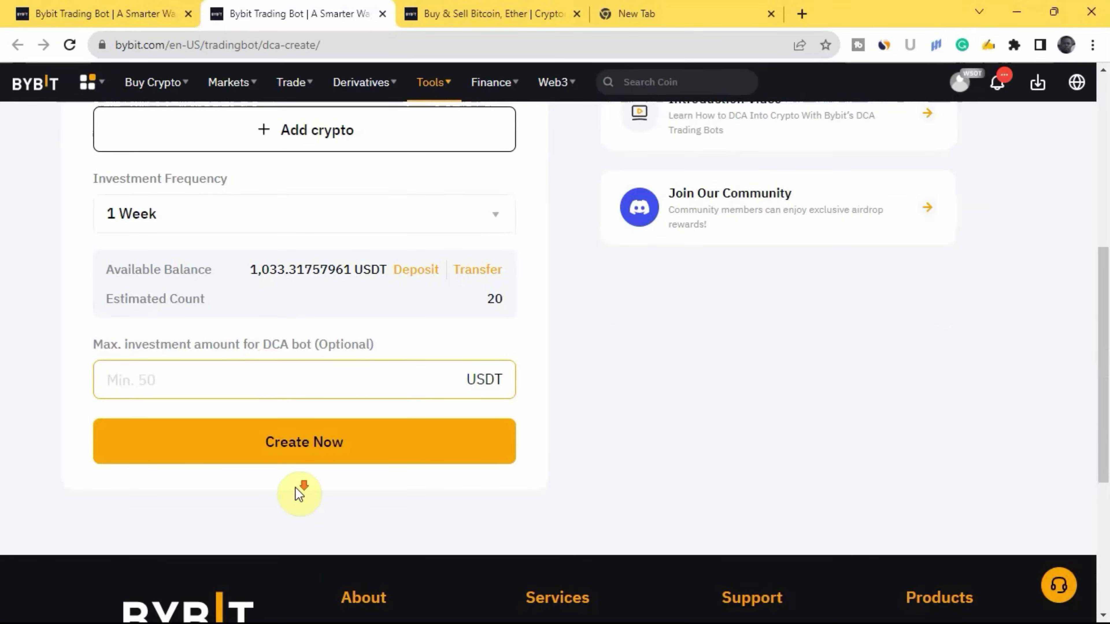
scroll(278, 391, "down", 2)
scroll(254, 404, "up", 2)
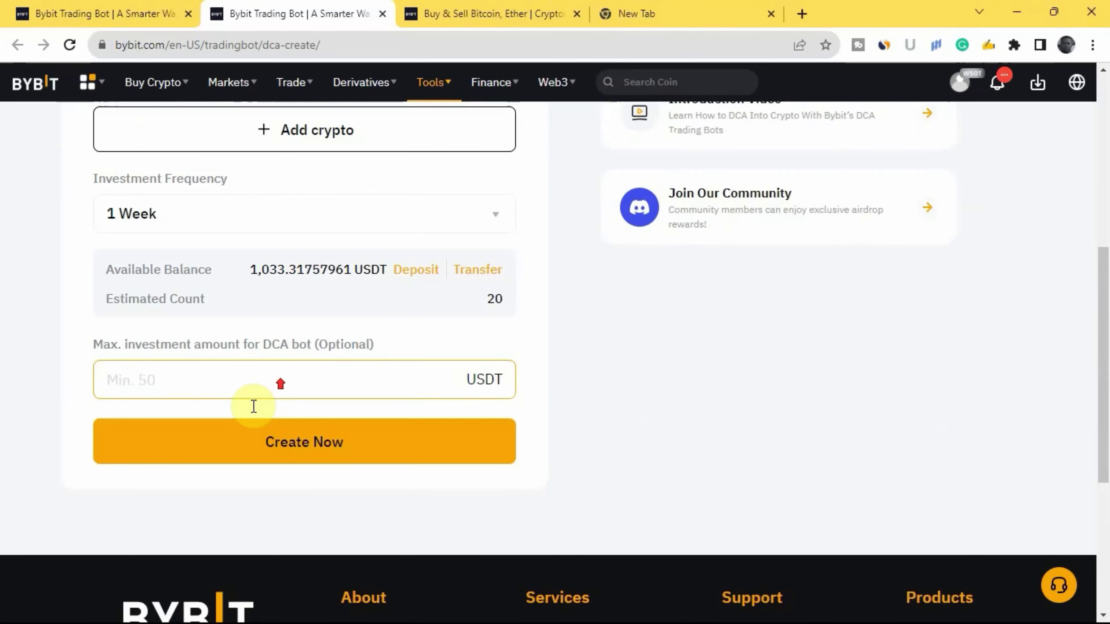
left_click(299, 462)
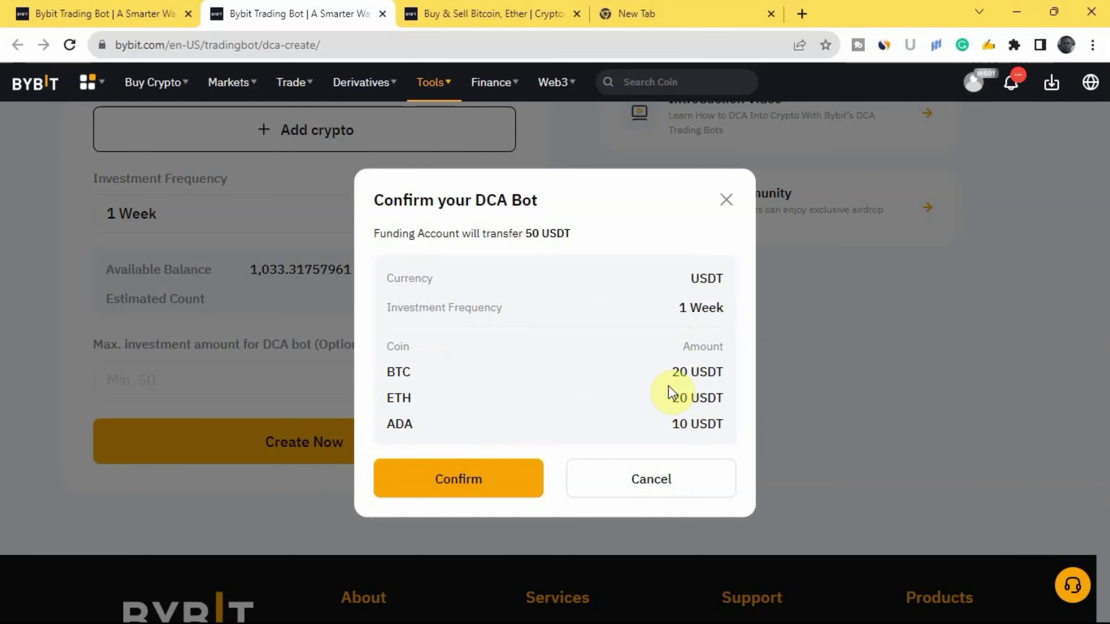
left_click(456, 478)
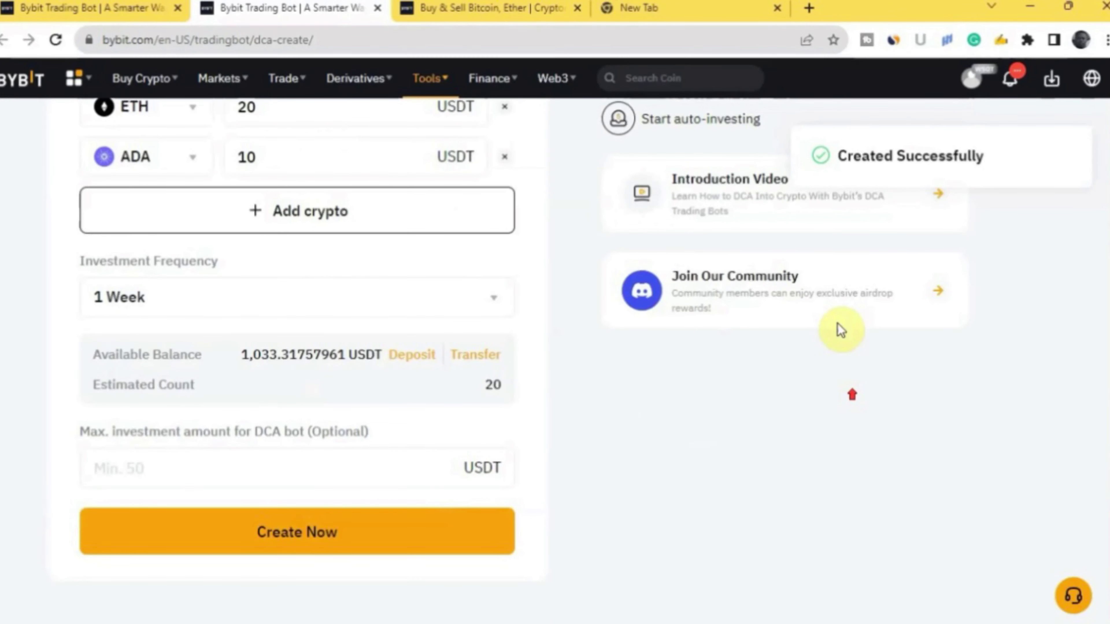
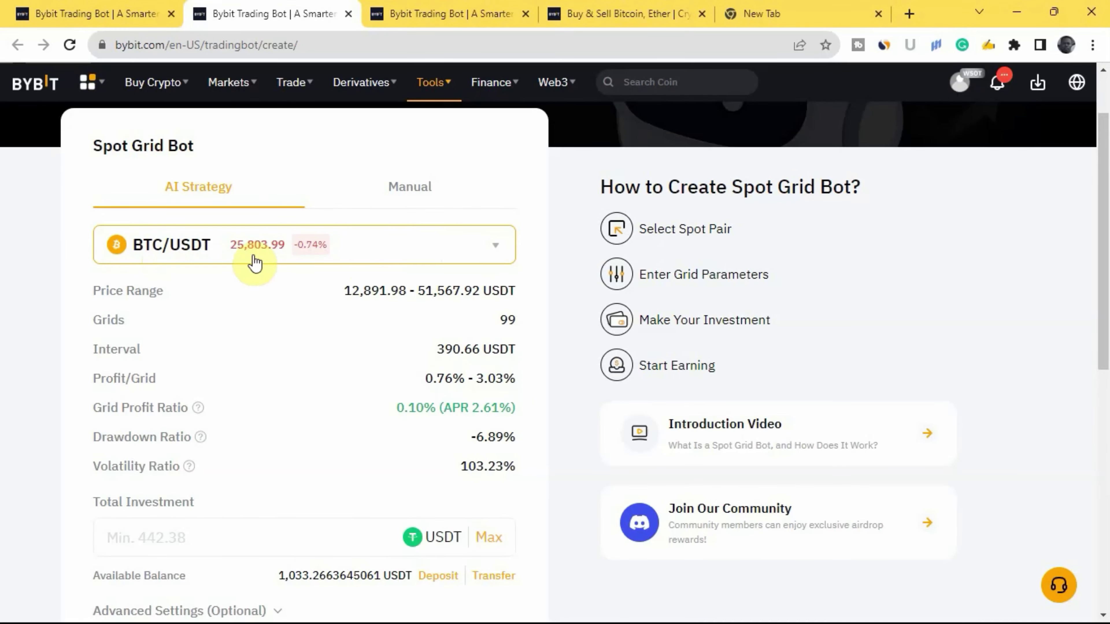
Select BTC/USDT as the trading pair for the Spot Grid bot's AI strategy.
left_click(371, 250)
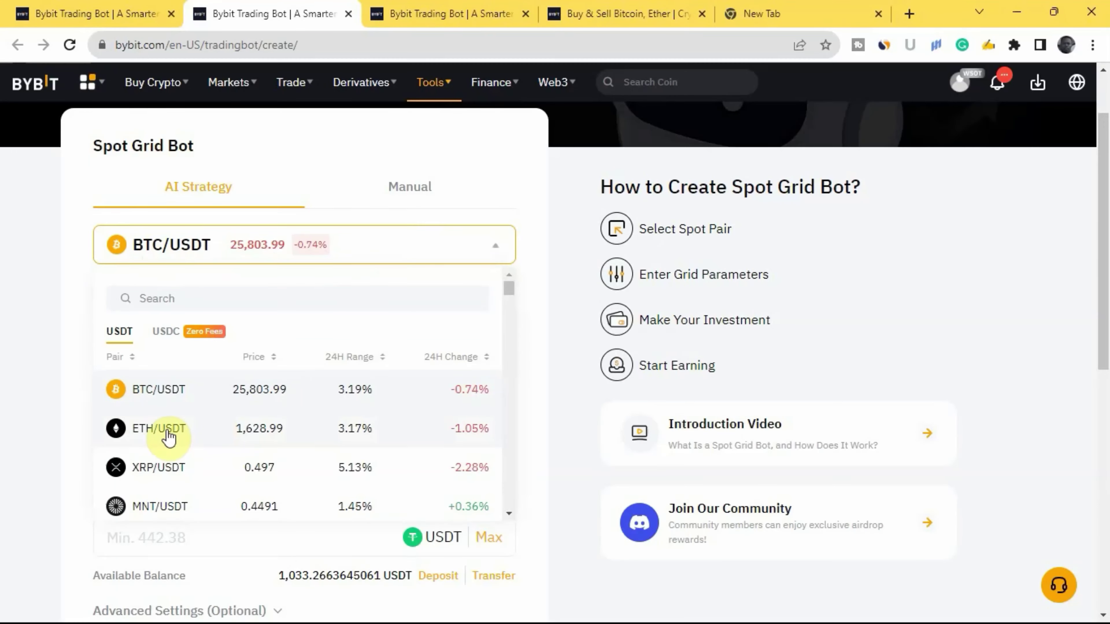
left_click(205, 395)
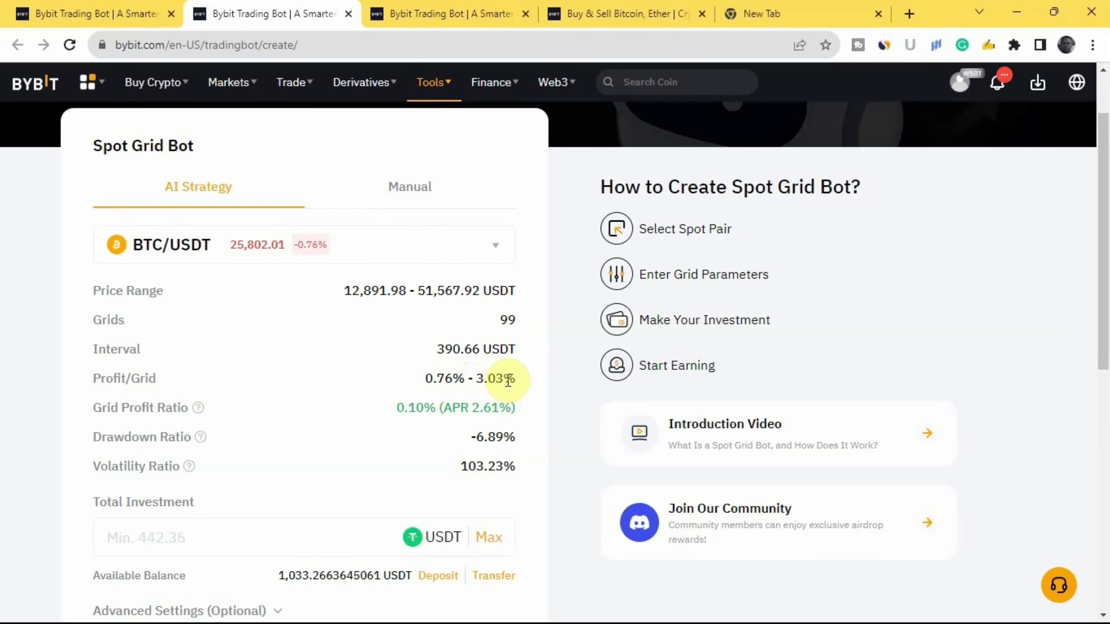
scroll(181, 441, "down", 3)
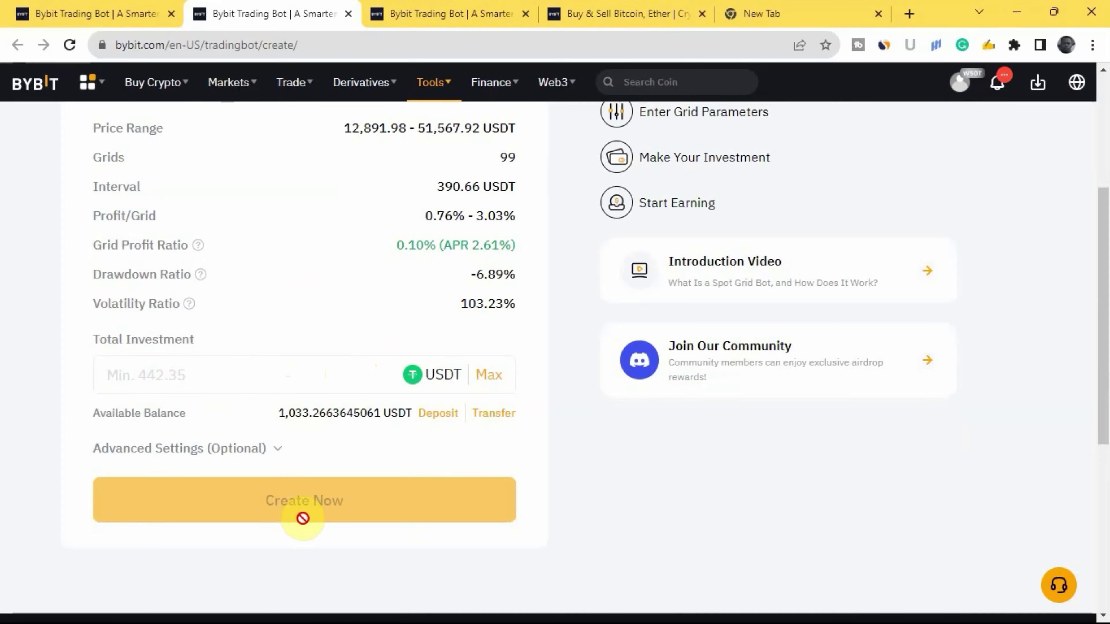
Switch the Spot Grid bot to manual setup and set its price range to 24000–27000 USDT.
scroll(227, 401, "up", 1)
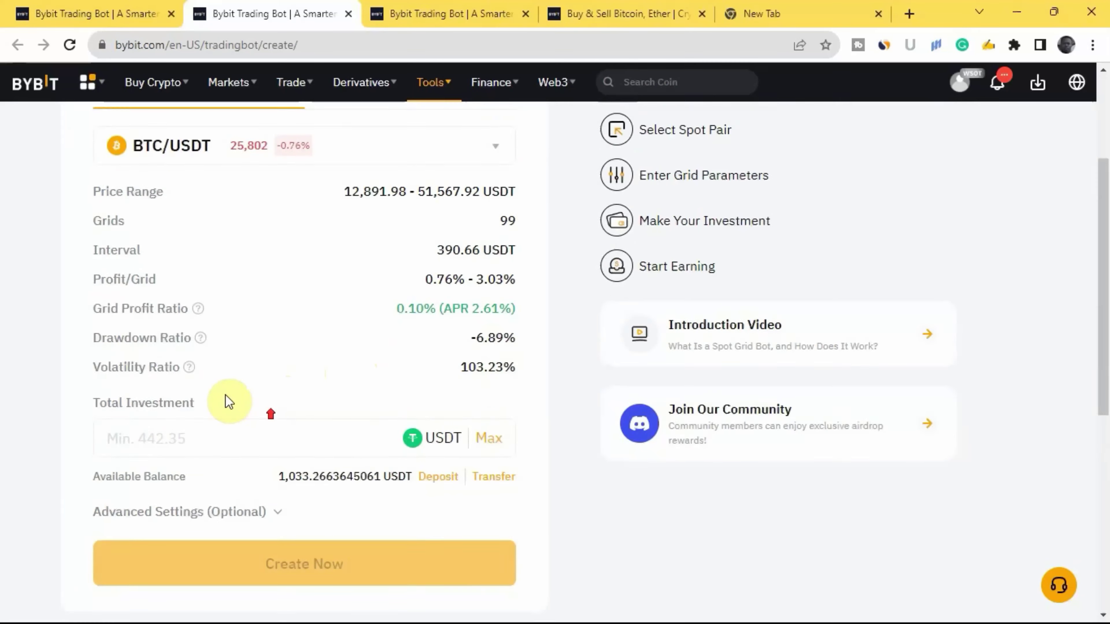
scroll(227, 402, "up", 3)
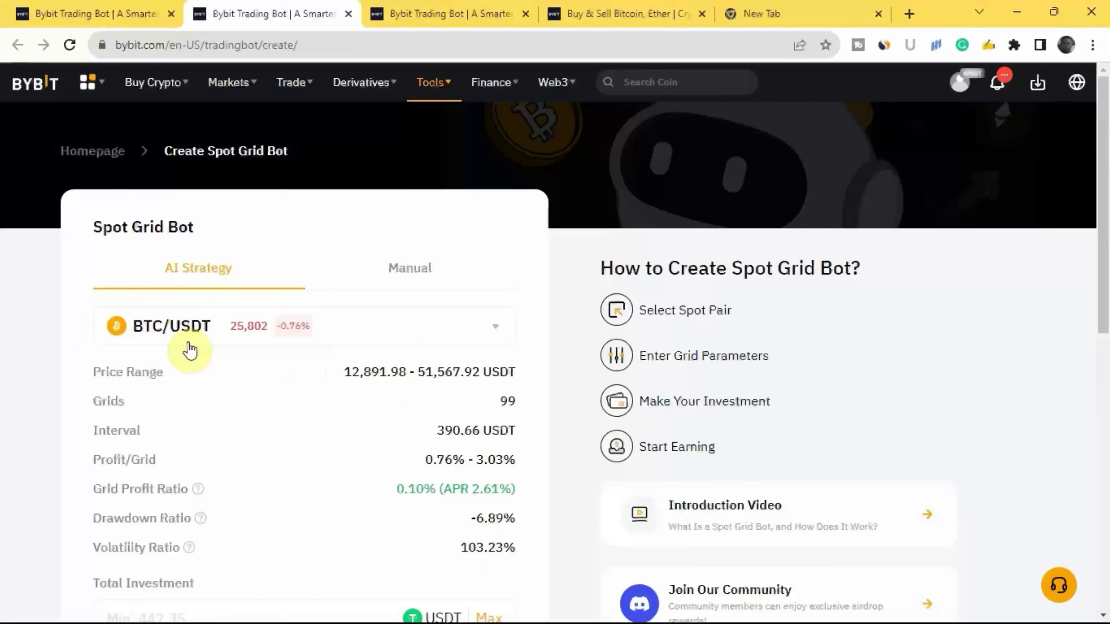
left_click(405, 274)
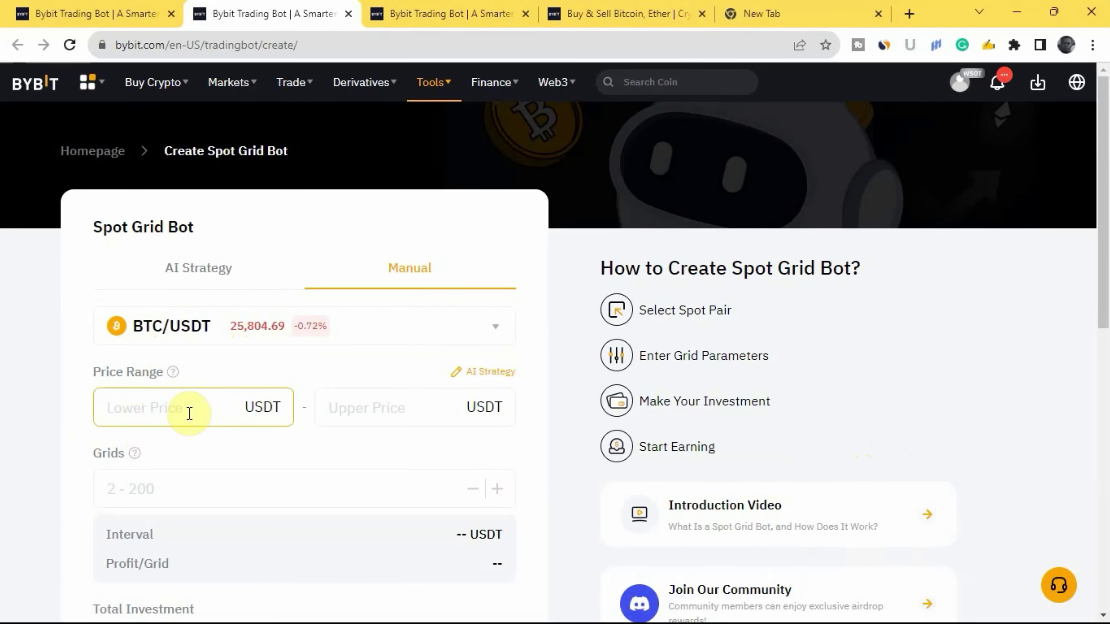
scroll(190, 414, "down", 2)
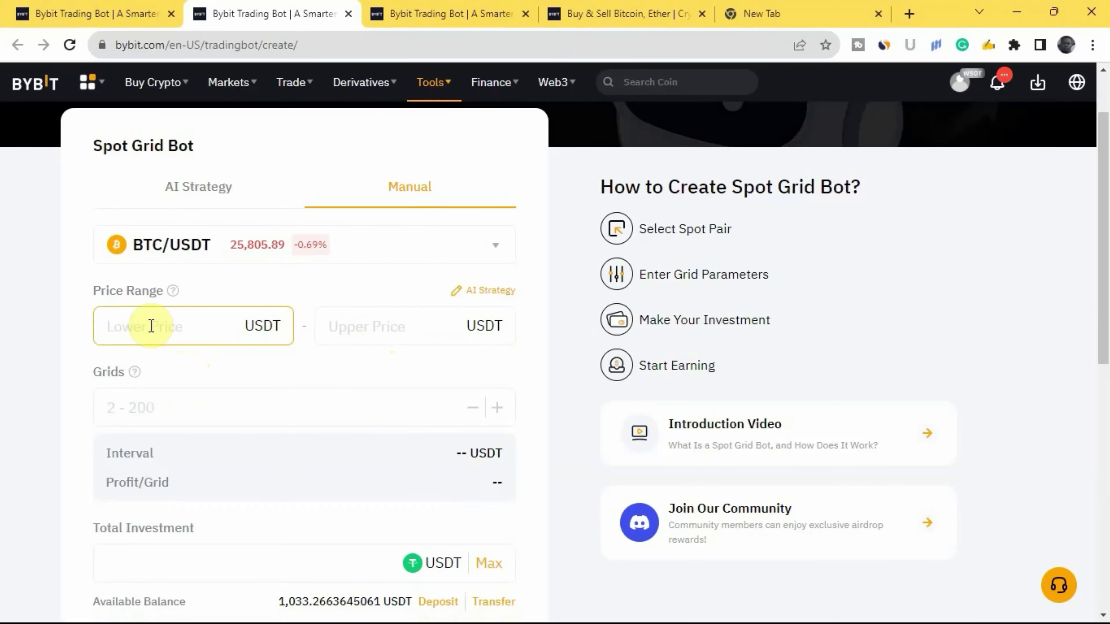
type("24000")
left_click(372, 332)
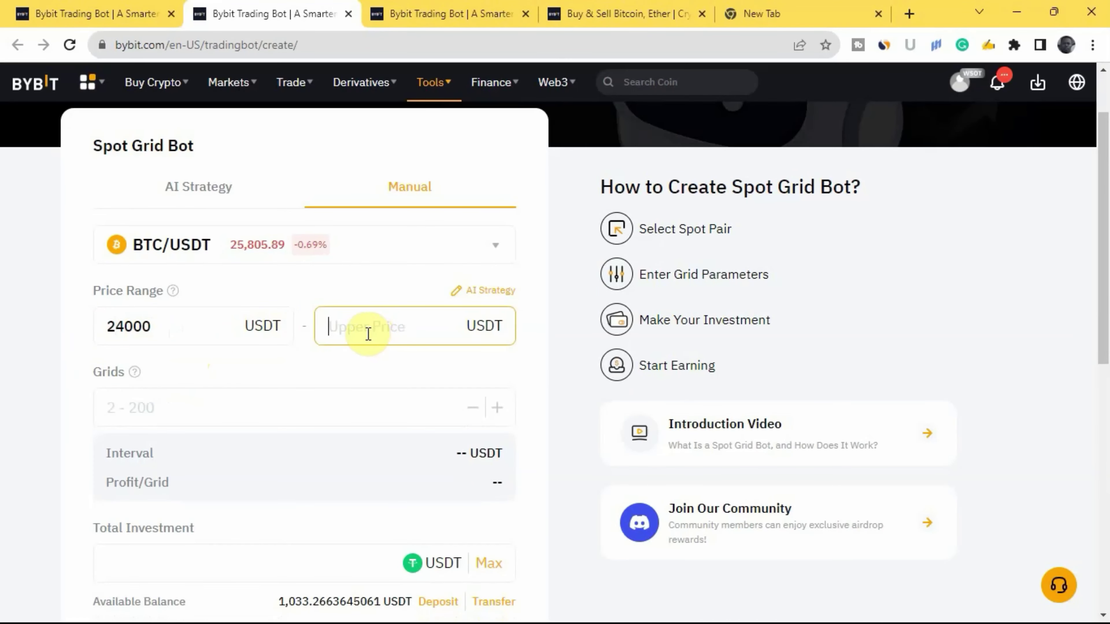
type("27000")
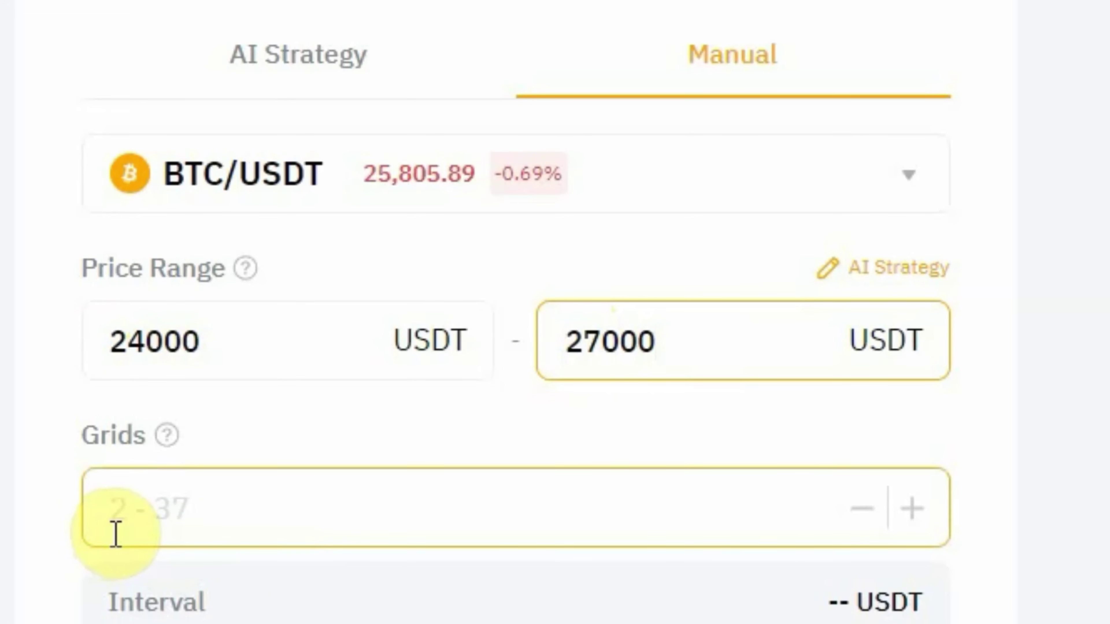
Try 35 and 10 as the Spot Grid bot's number of grids, clearing each value again.
left_click(148, 507)
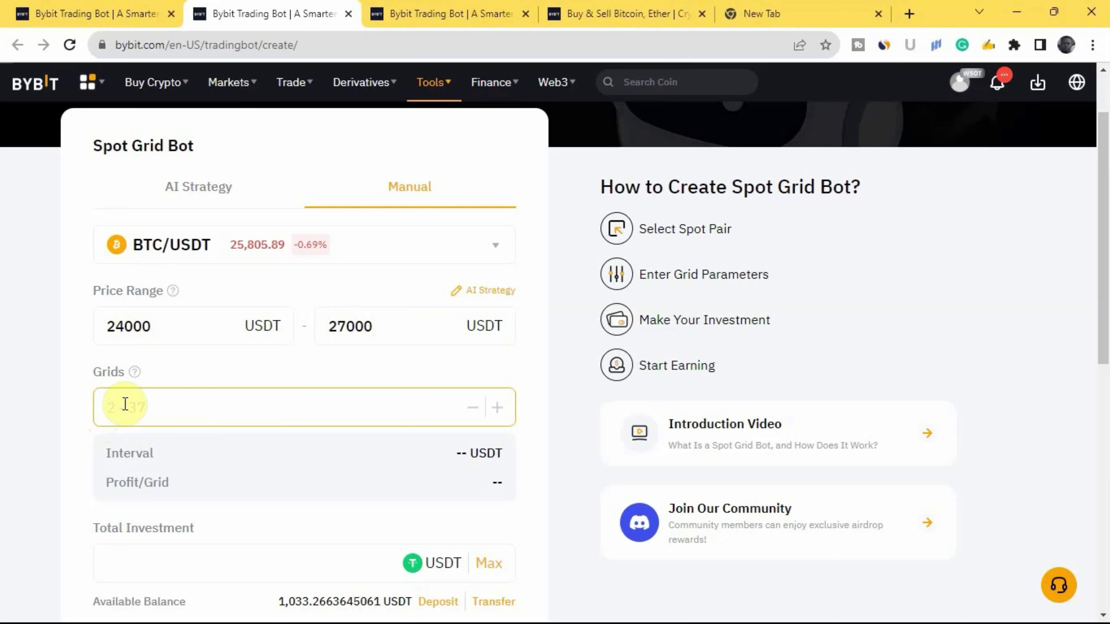
type("35")
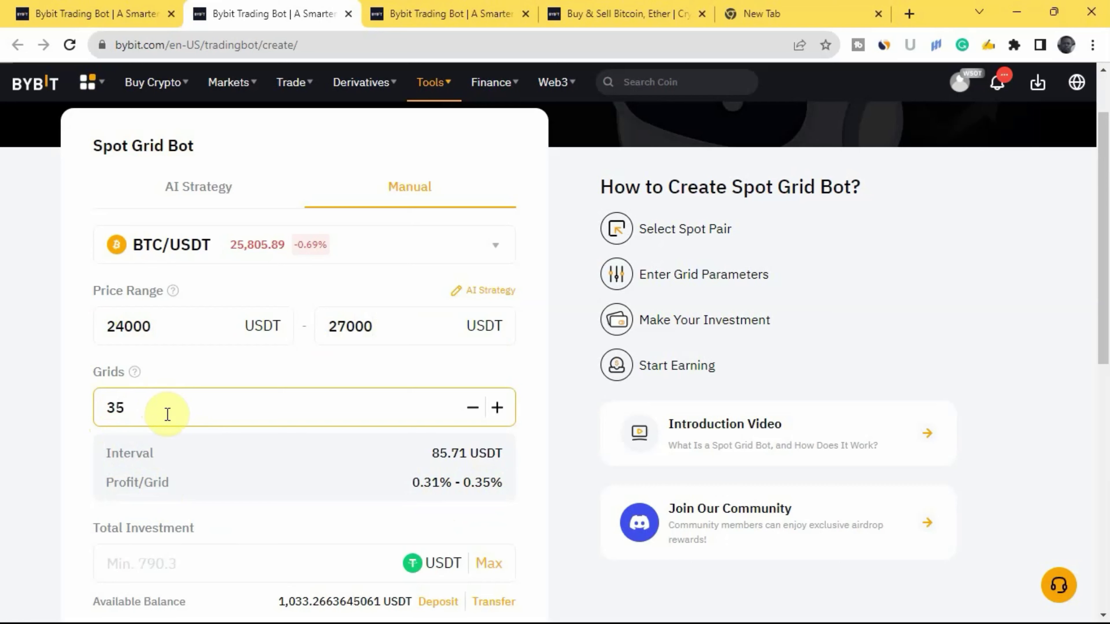
key("BackSpace")
key("BackSpace")
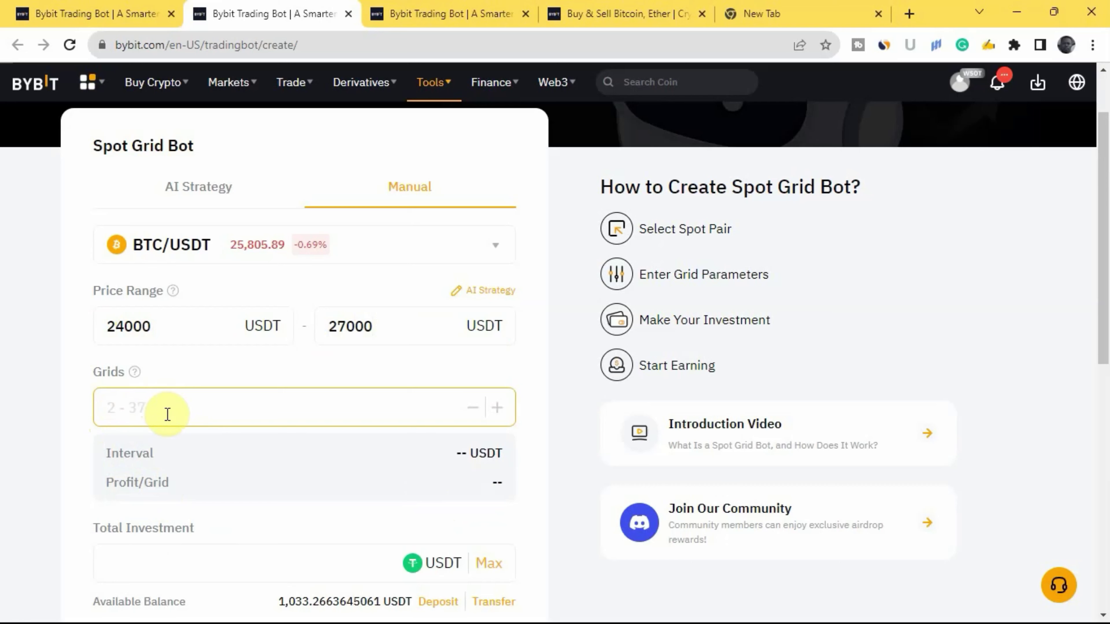
type("10")
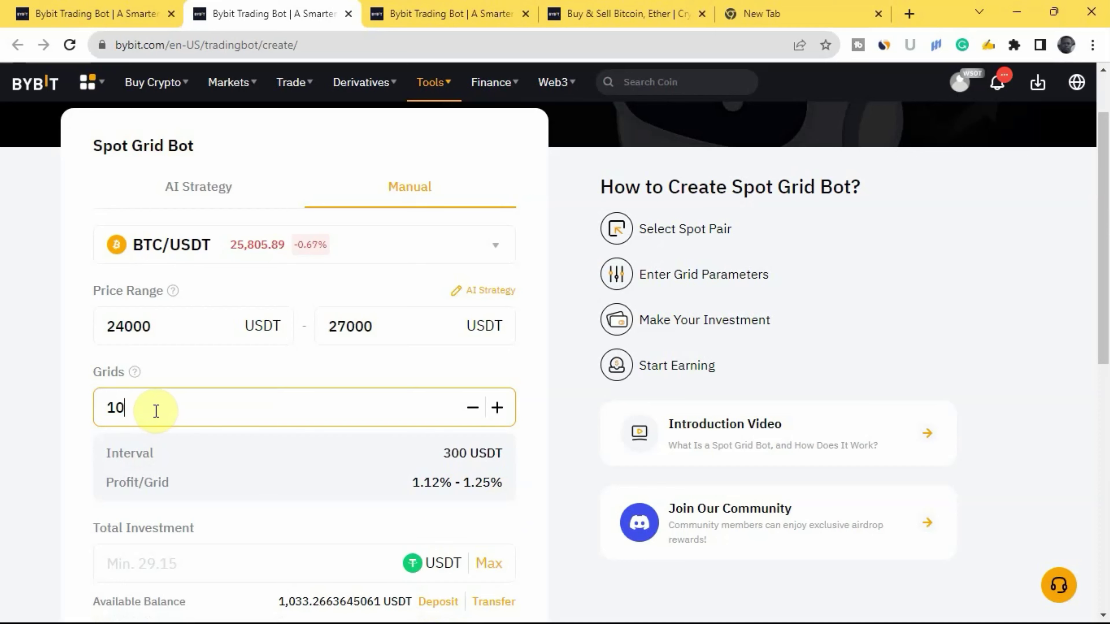
key("BackSpace")
key("BackSpace")
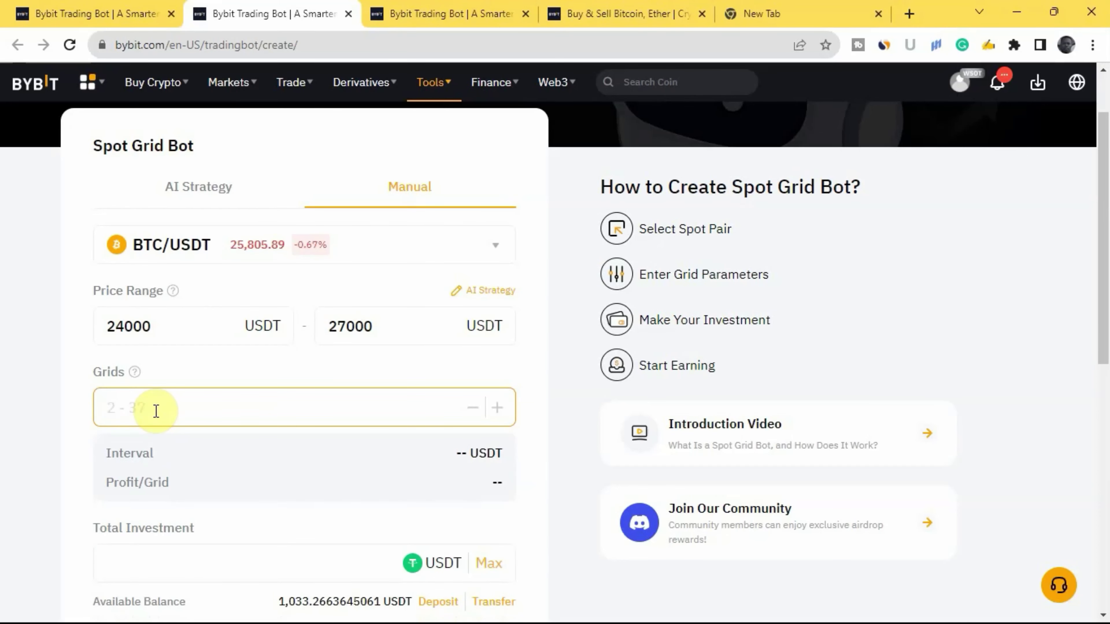
Set the Spot Grid bot's number of grids to 30 and its total investment to 500 USDT.
type("30")
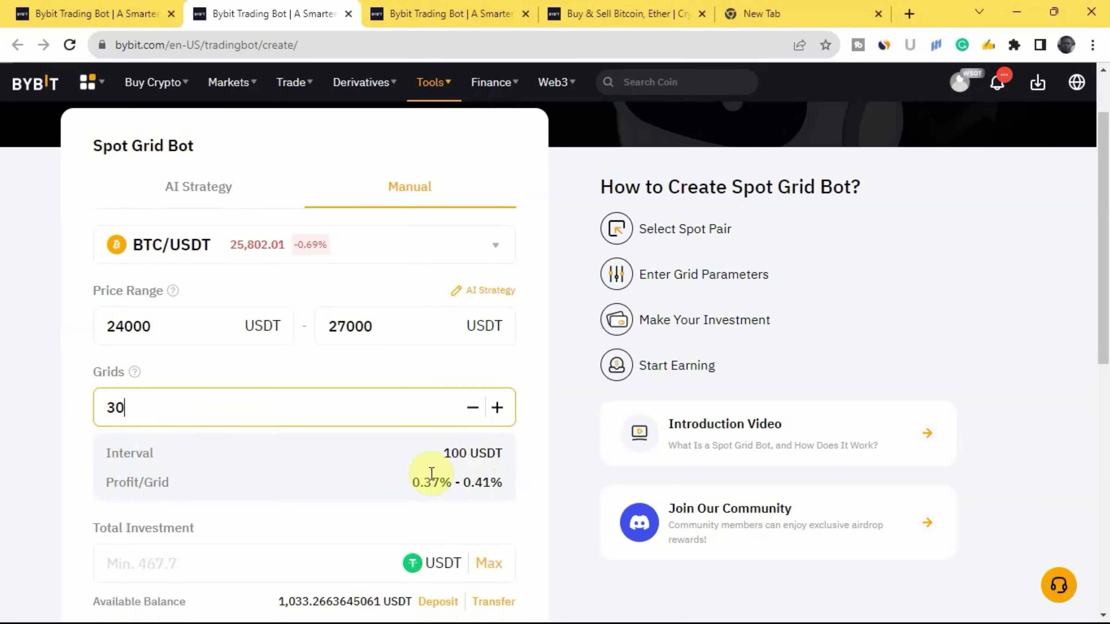
scroll(433, 471, "down", 3)
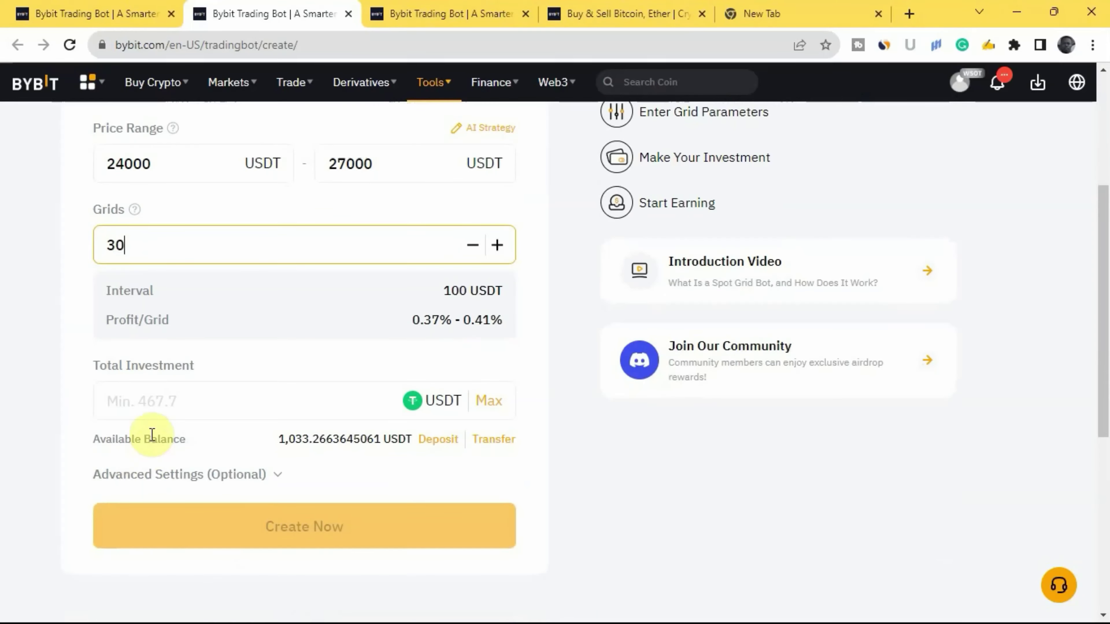
left_click(168, 401)
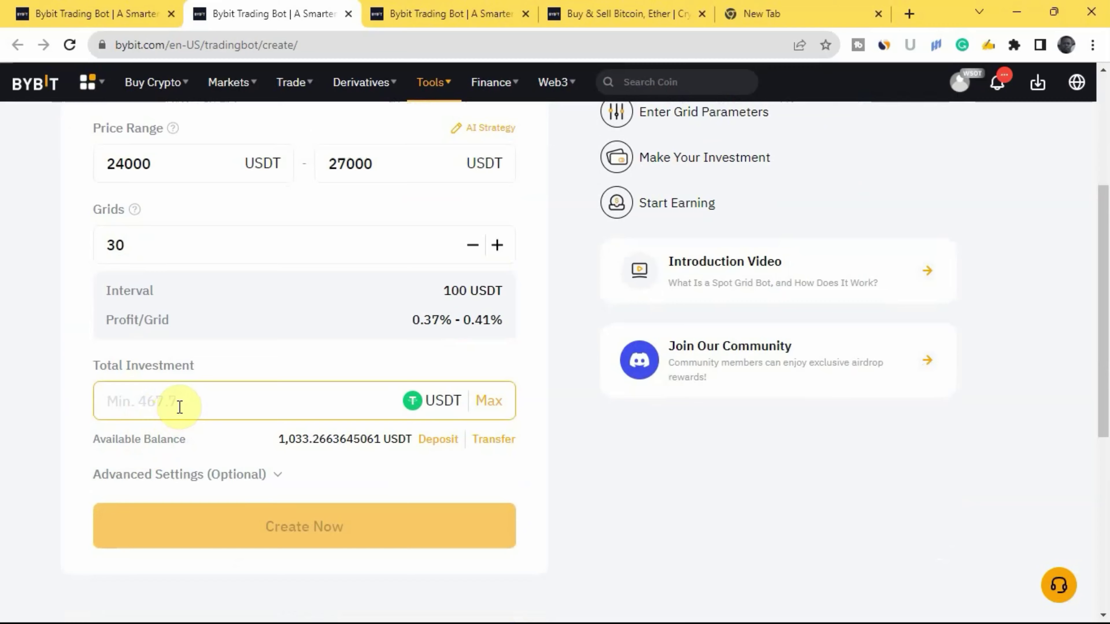
type("500")
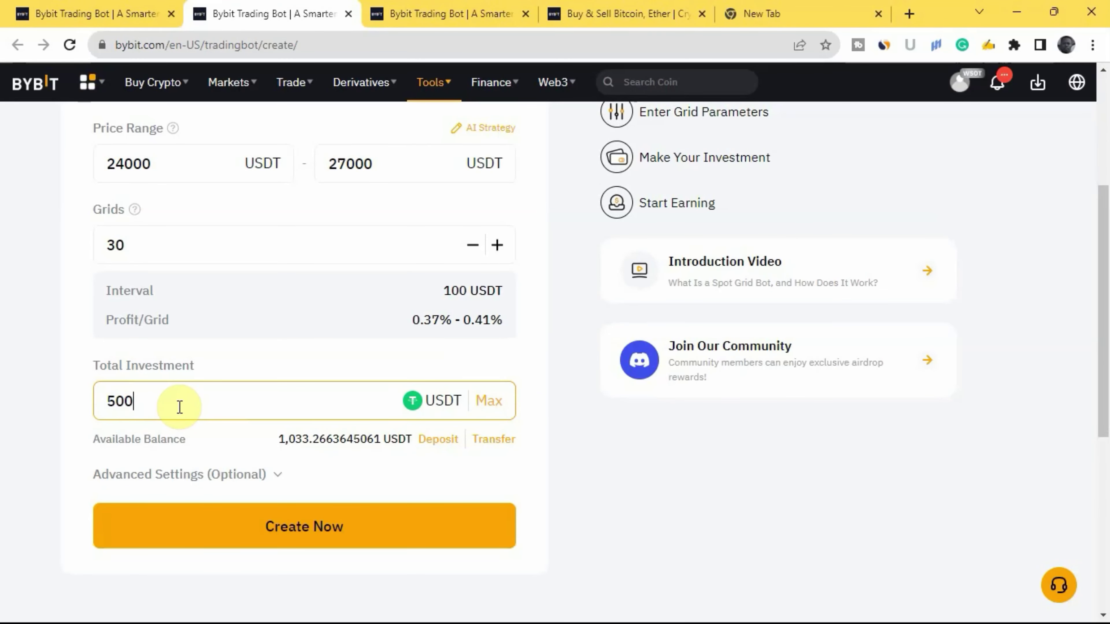
Examine the optional entry price, stop loss and take profit settings, leave them empty and collapse them.
scroll(238, 479, "down", 2)
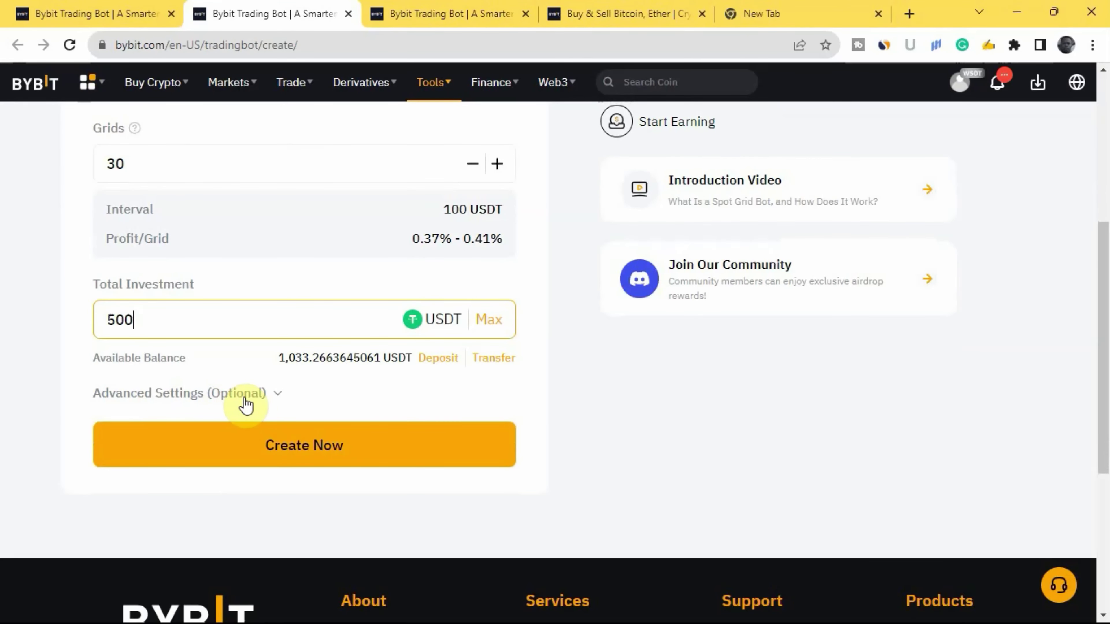
left_click(275, 398)
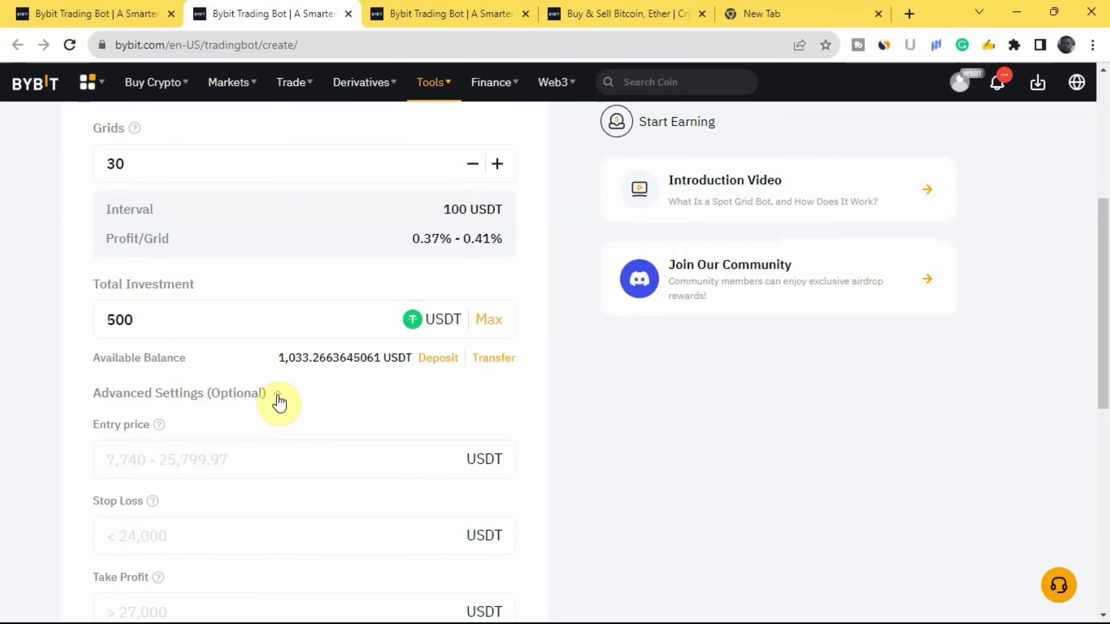
scroll(317, 394, "down", 3)
left_click(136, 298)
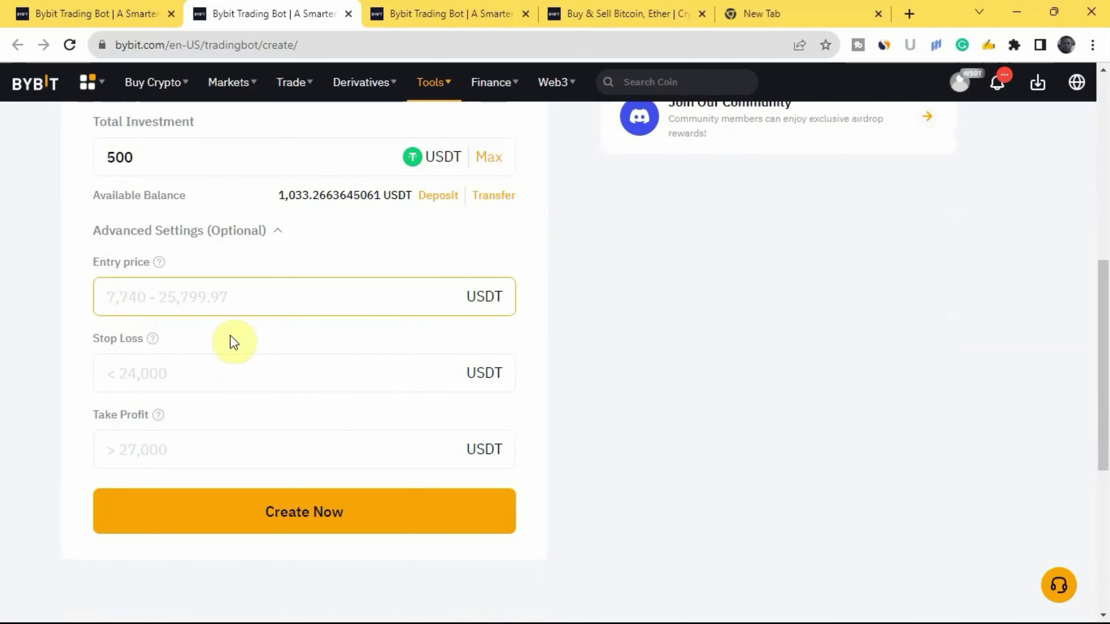
left_click(209, 381)
left_click(186, 442)
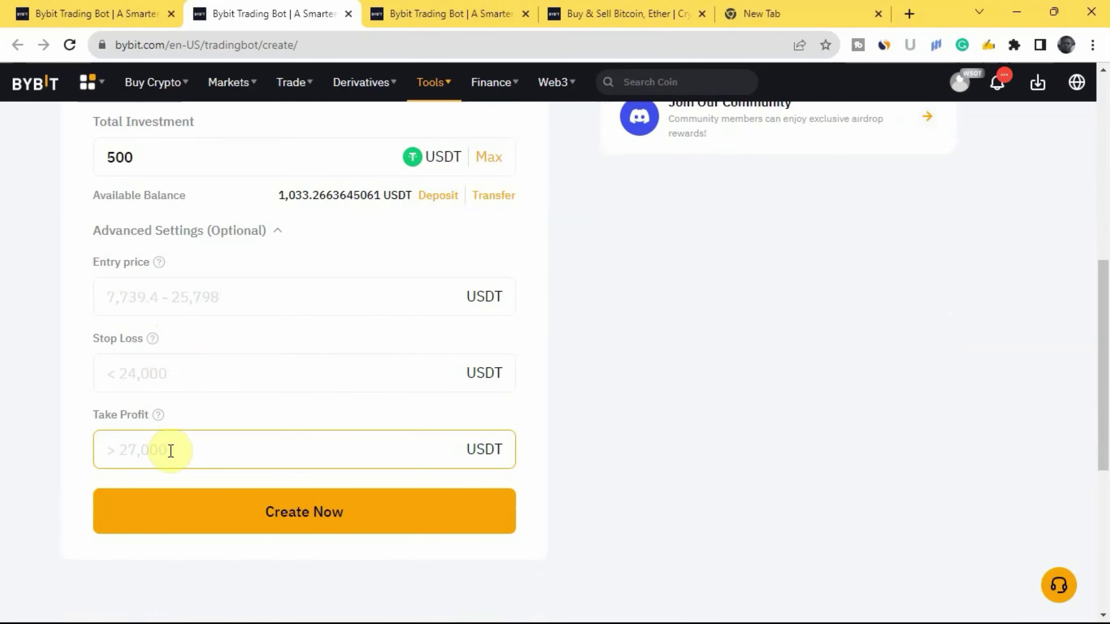
left_click(170, 409)
left_click(154, 384)
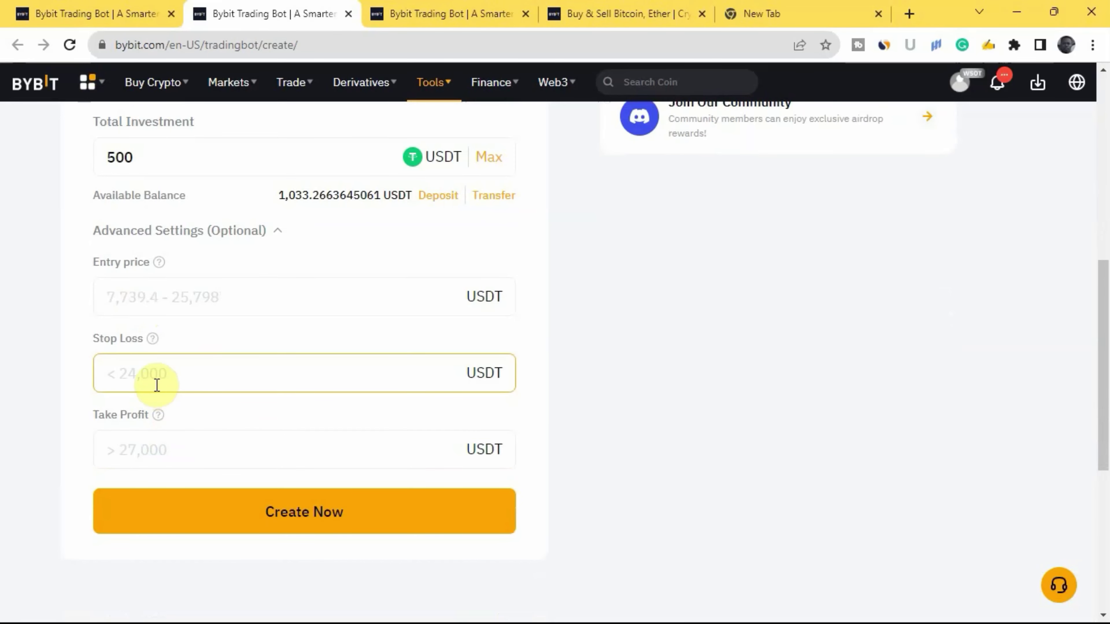
left_click(178, 342)
left_click(130, 301)
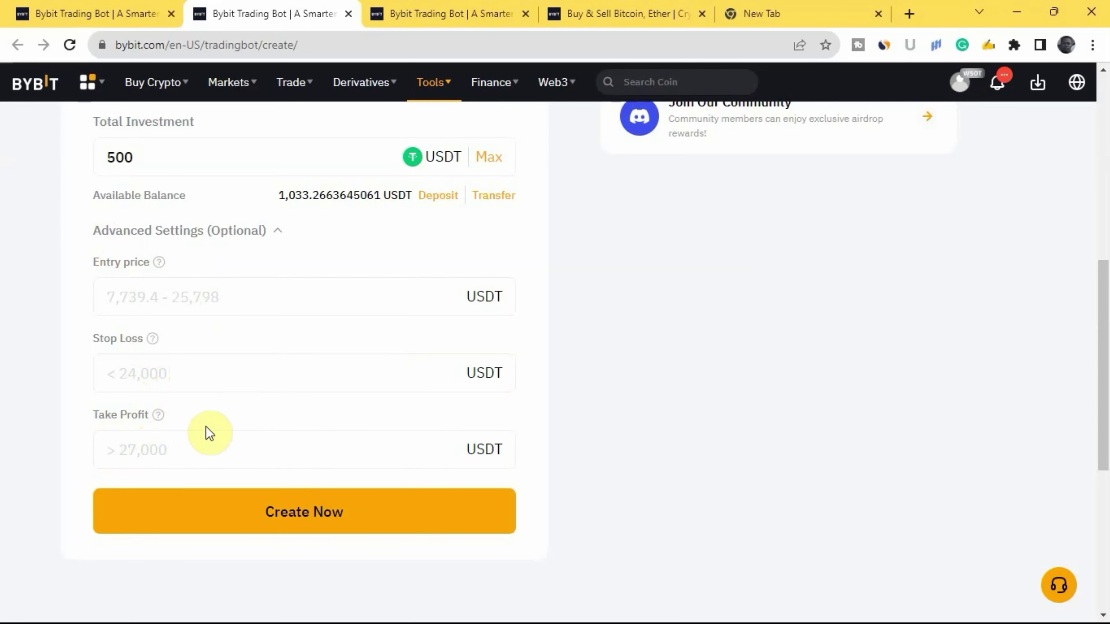
left_click(278, 231)
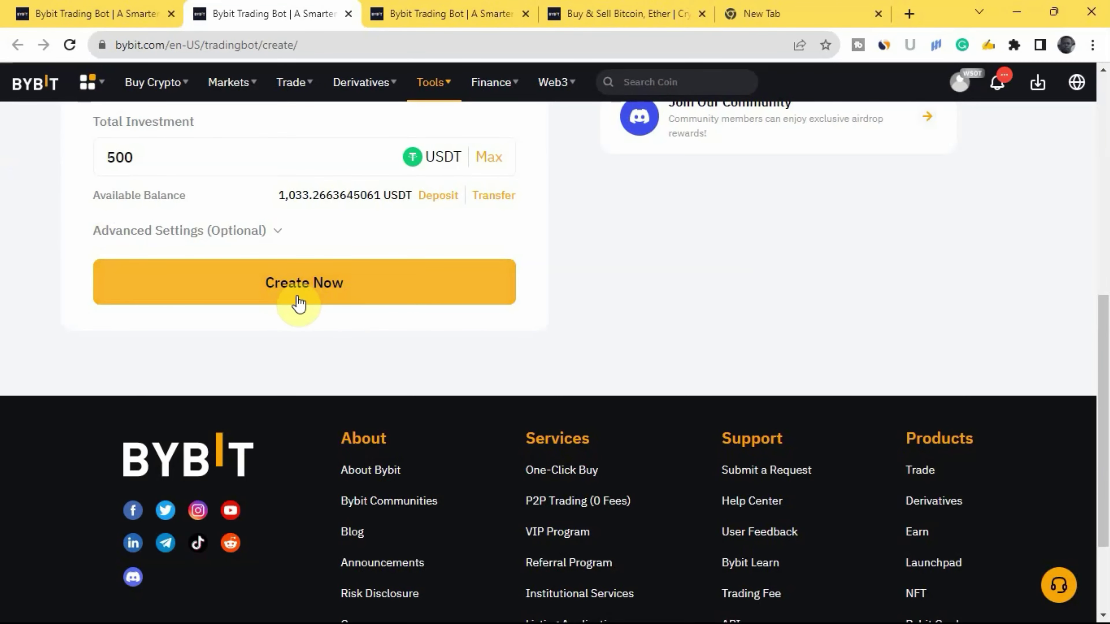
Create the BTC/USDT Spot Grid bot with the entered settings and confirm its creation.
left_click(286, 296)
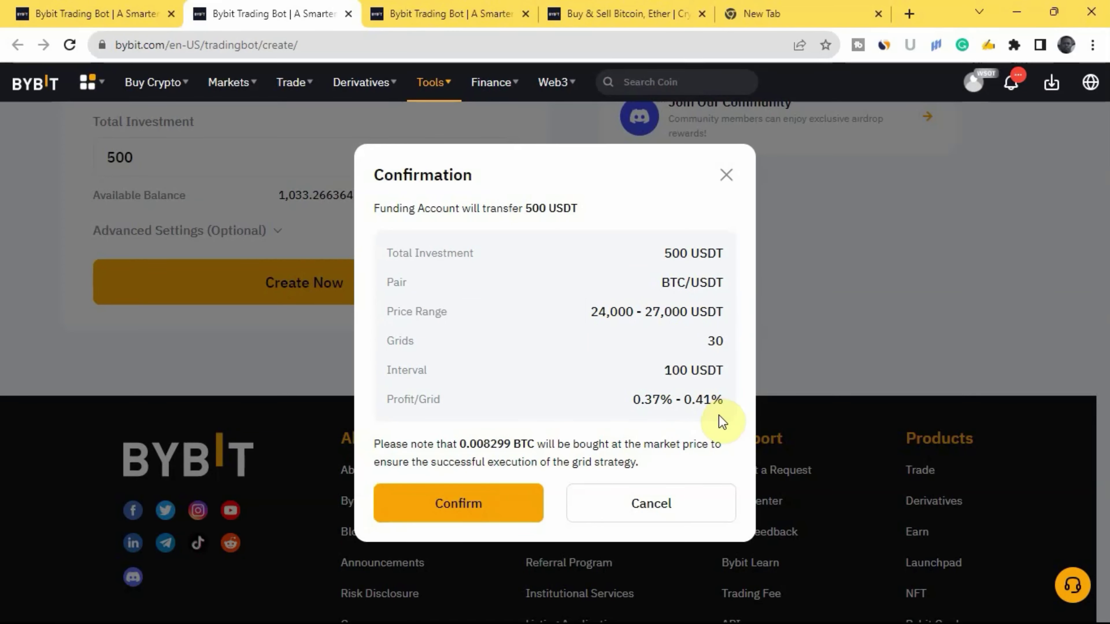
left_click(454, 509)
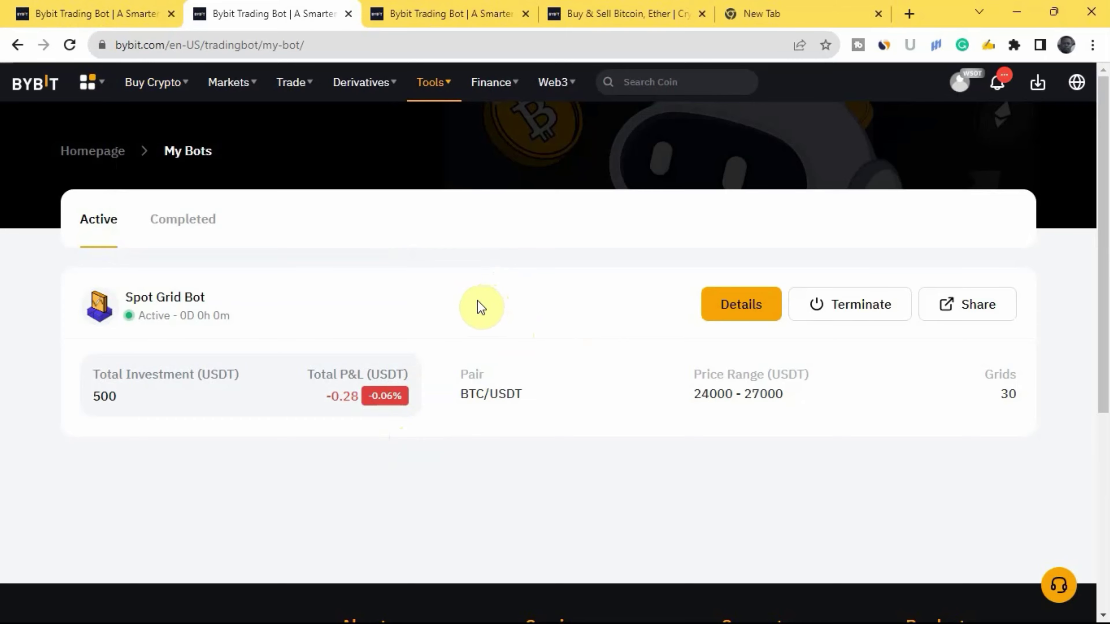
Open the Futures Grid bot creation form from the trading bot overview and review the AI strategy parameters for BTCUSDT.
left_click(20, 10)
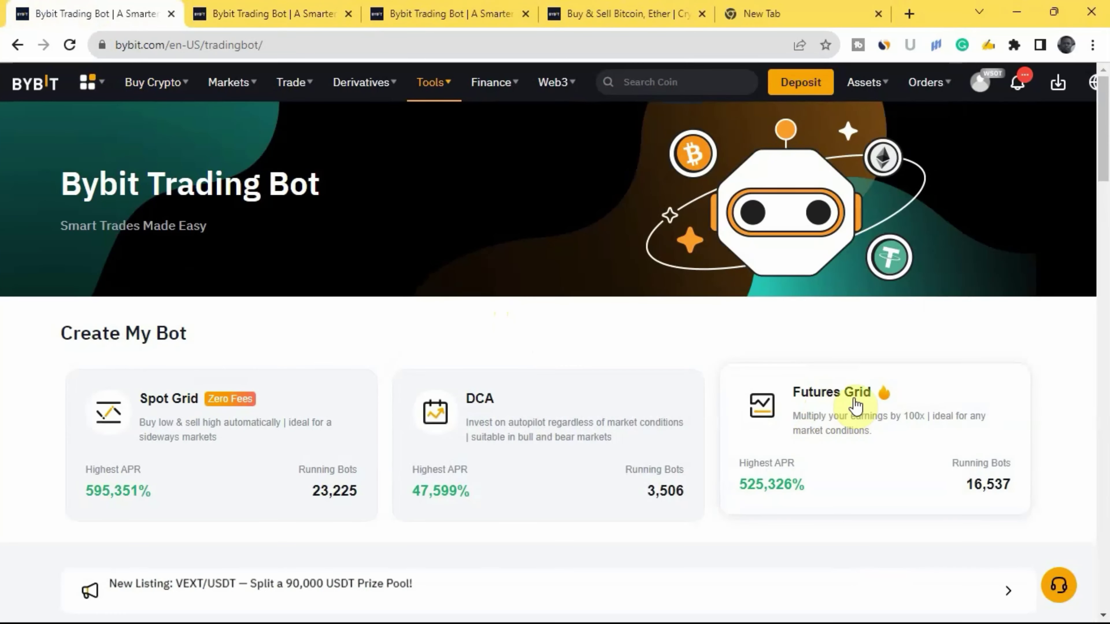
left_click(842, 412)
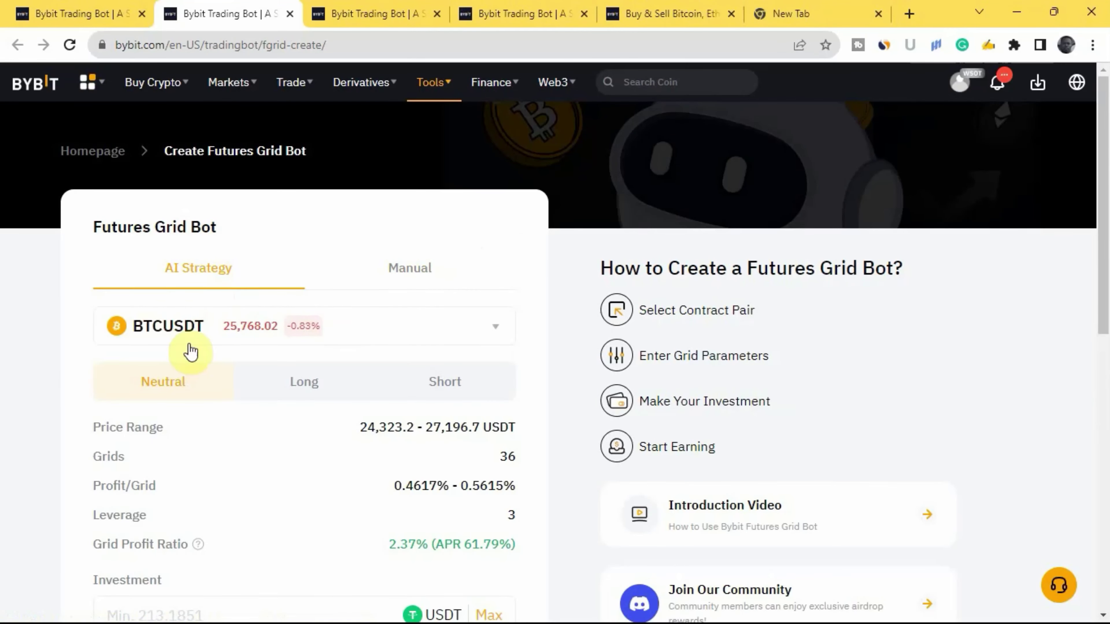
scroll(262, 464, "down", 3)
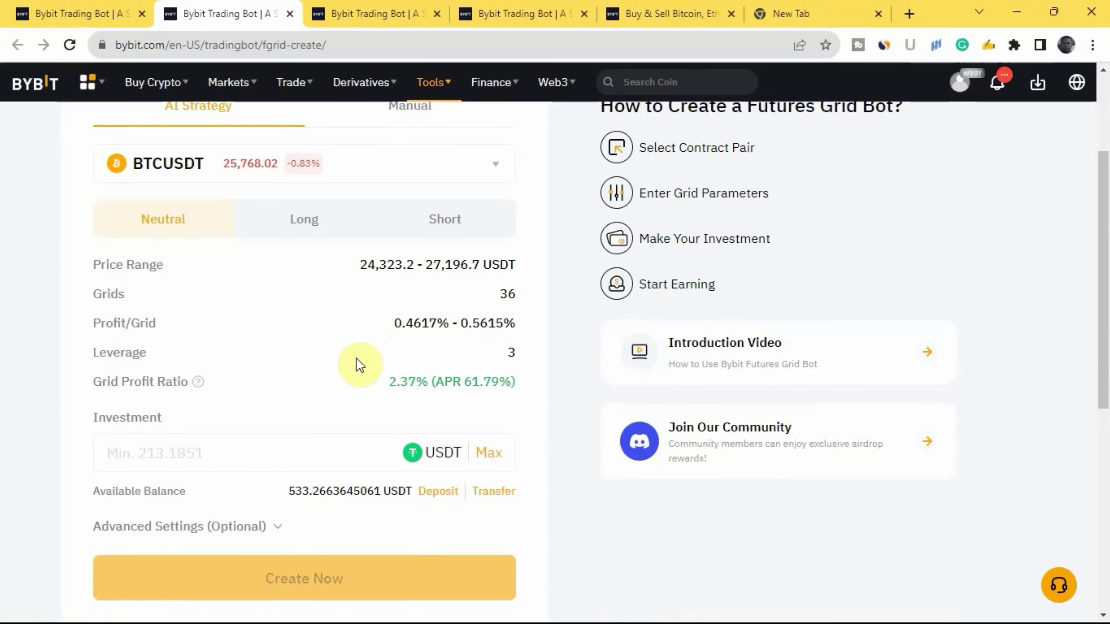
scroll(366, 337, "up", 2)
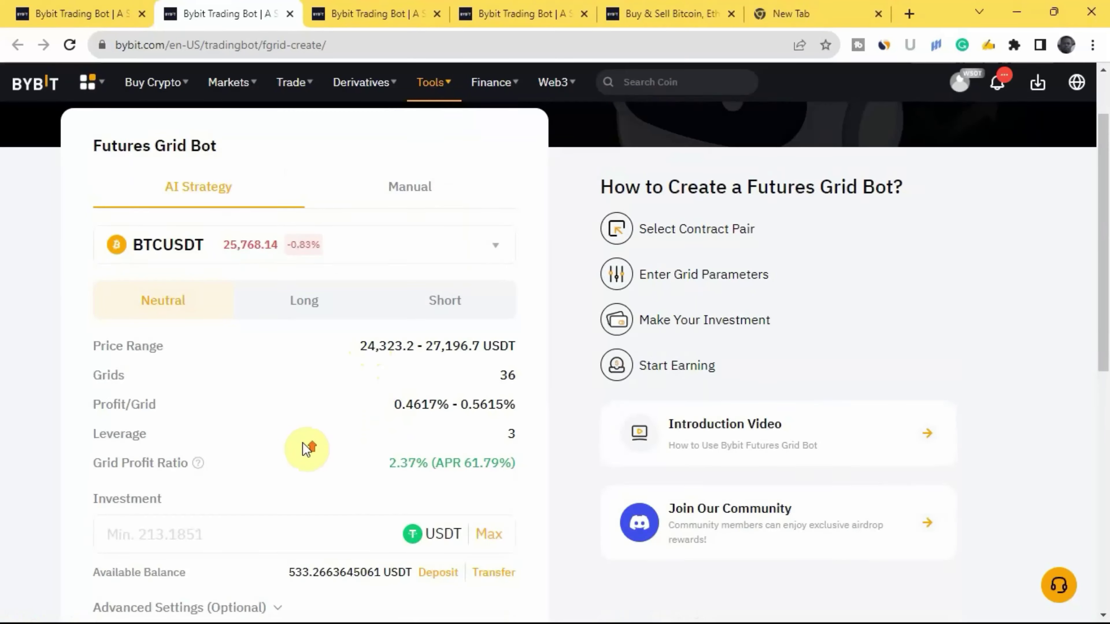
scroll(307, 446, "up", 2)
Switch the Futures Grid bot to manual setup and select ETHUSDT as its contract.
left_click(400, 276)
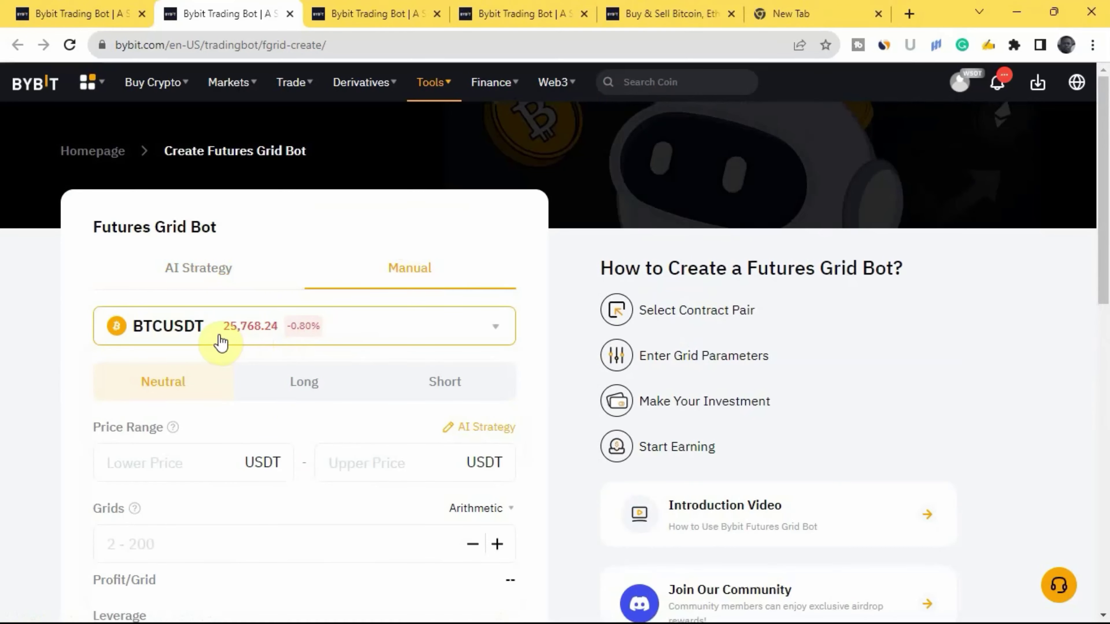
left_click(307, 340)
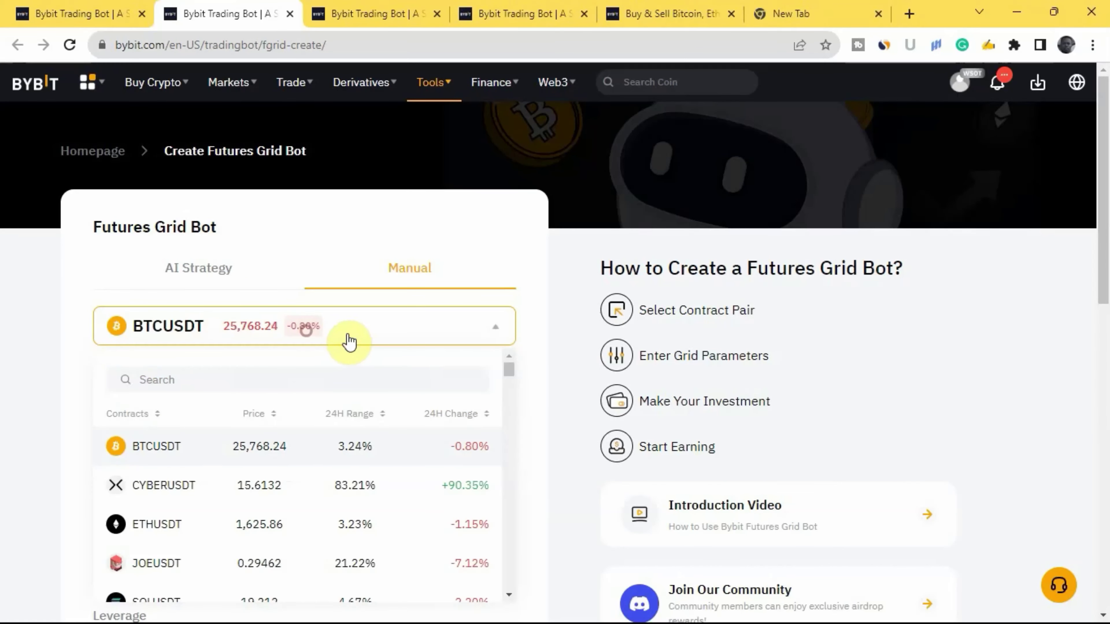
scroll(350, 425, "down", 2)
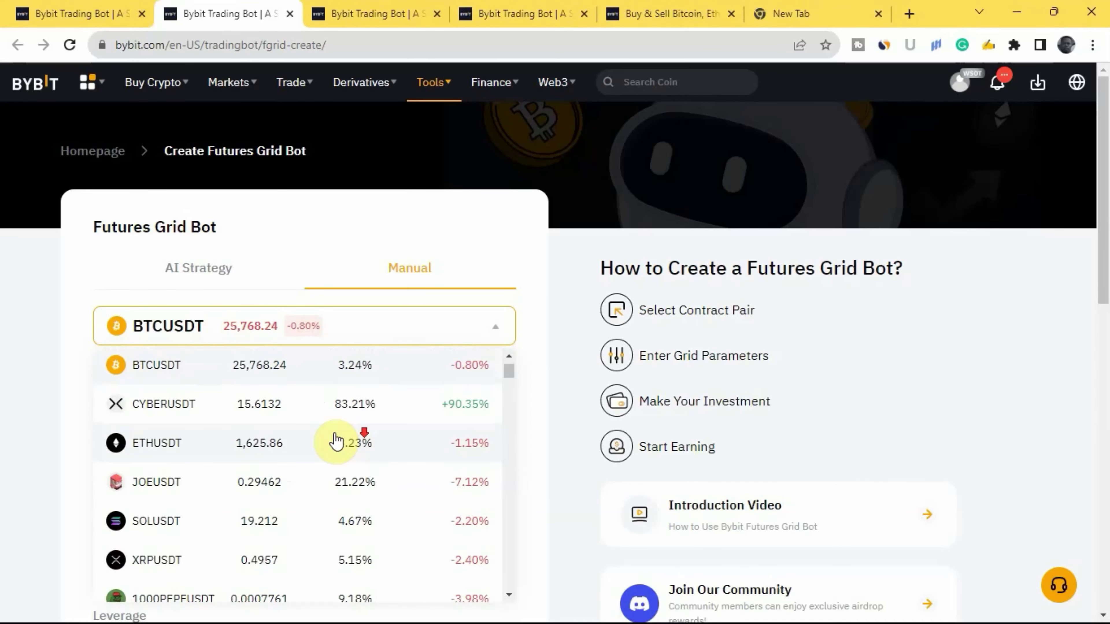
left_click(162, 446)
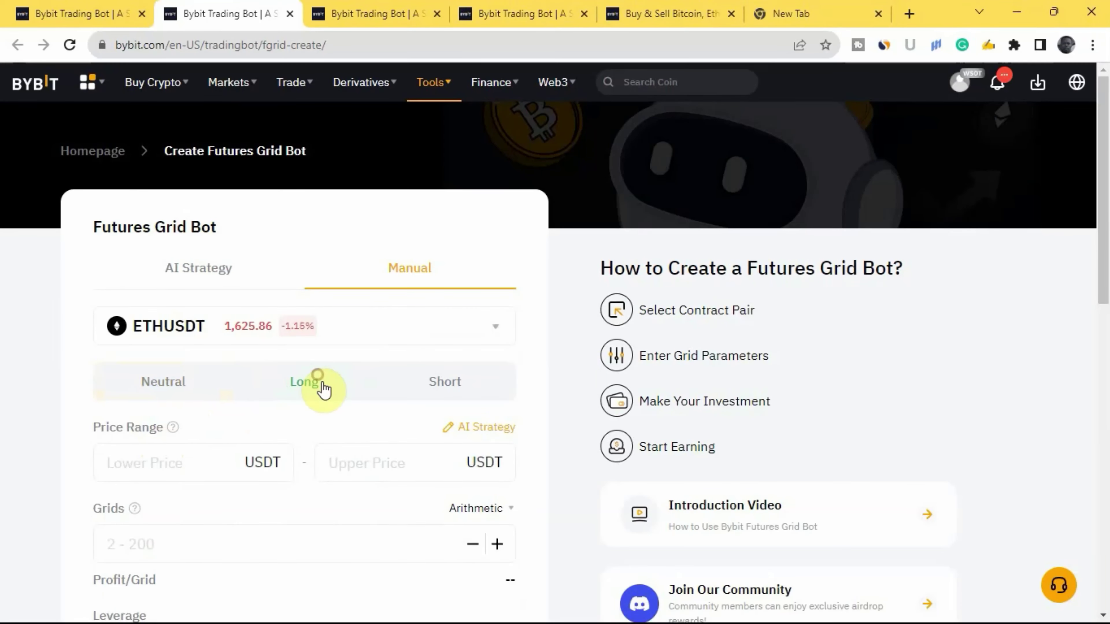
Try the Short direction for the Futures Grid bot and set the direction to Neutral.
left_click(450, 387)
left_click(154, 387)
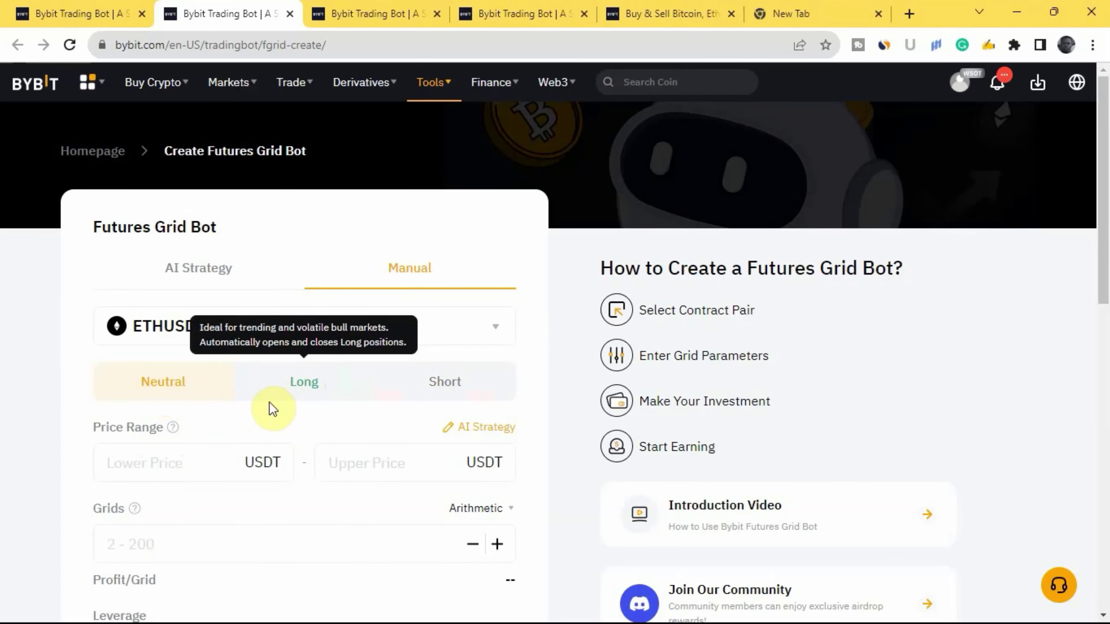
left_click(166, 386)
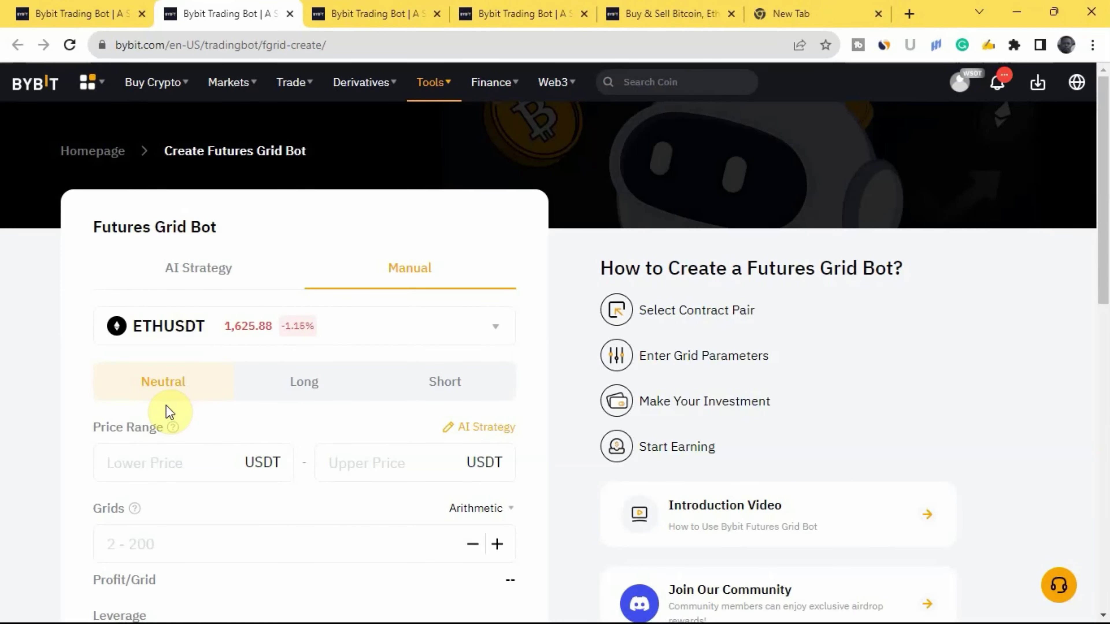
scroll(162, 413, "down", 3)
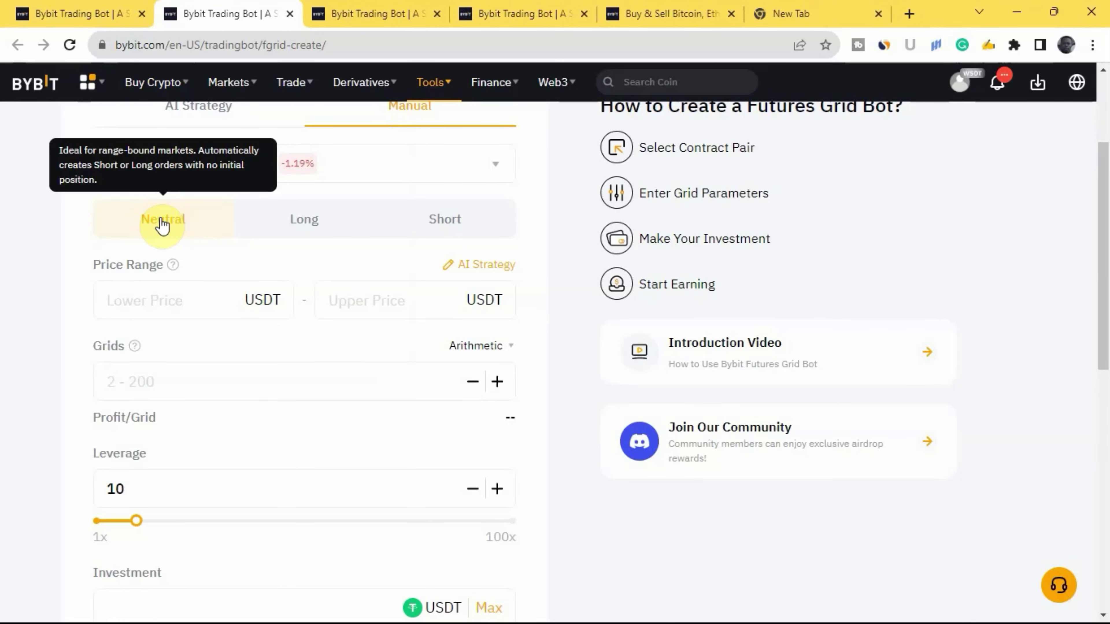
Set the Futures Grid bot's price range to 1300–2000 USDT and its number of grids to 100.
left_click(148, 302)
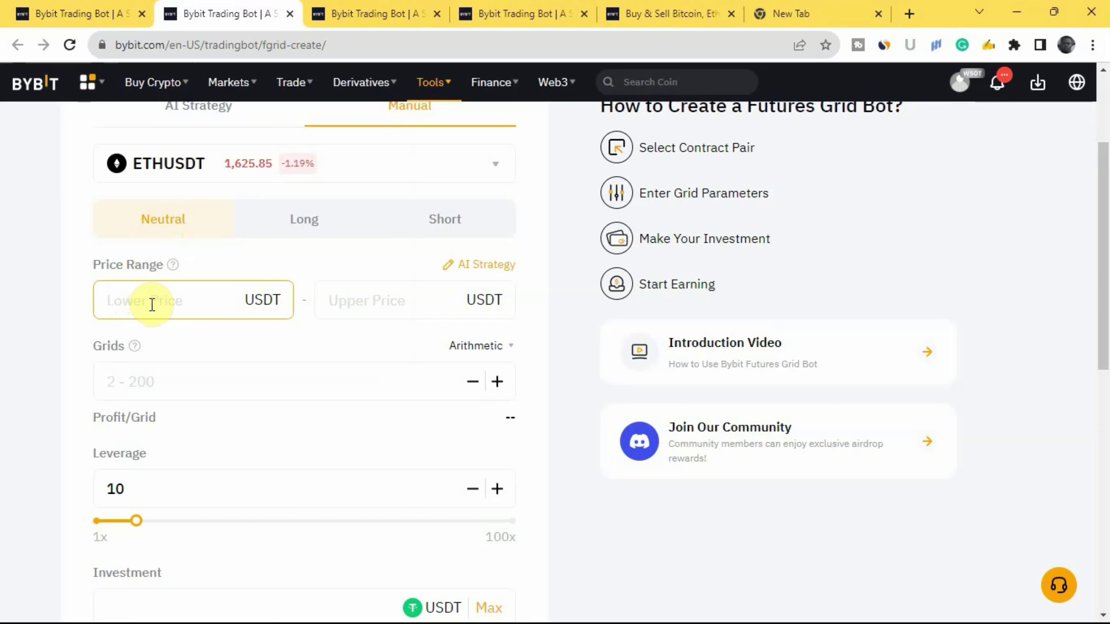
type("1300")
left_click(387, 301)
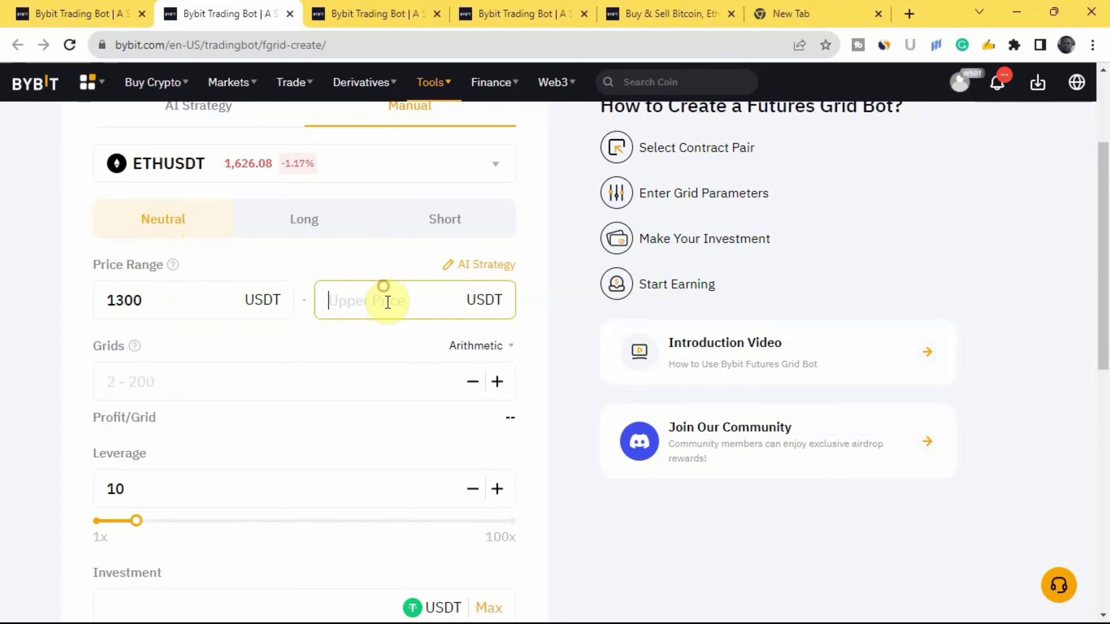
type("2000")
left_click(255, 382)
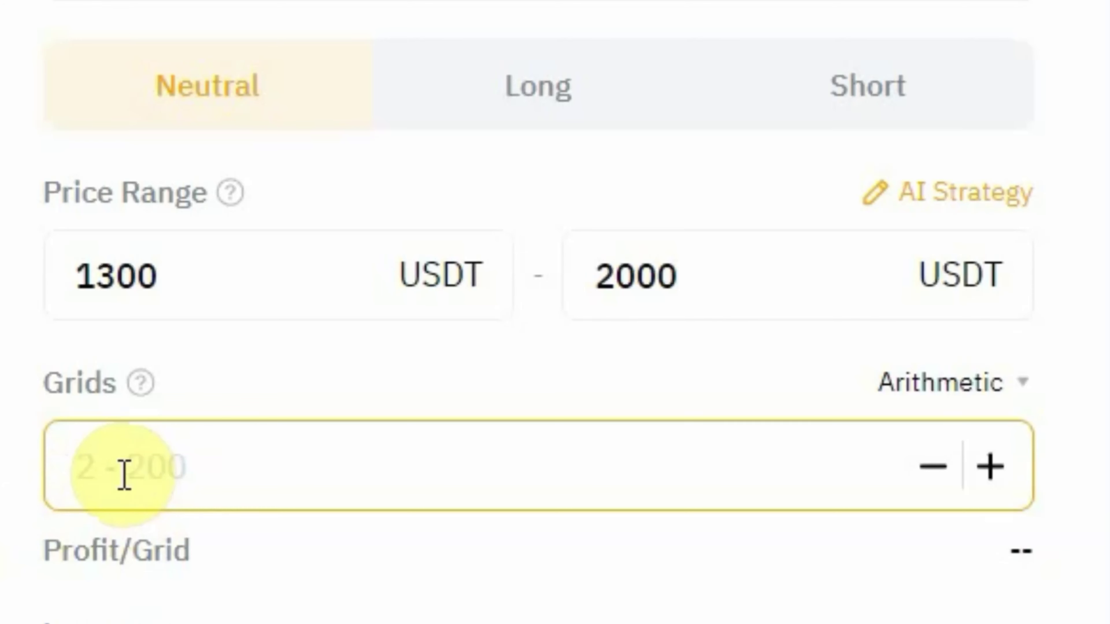
type("100")
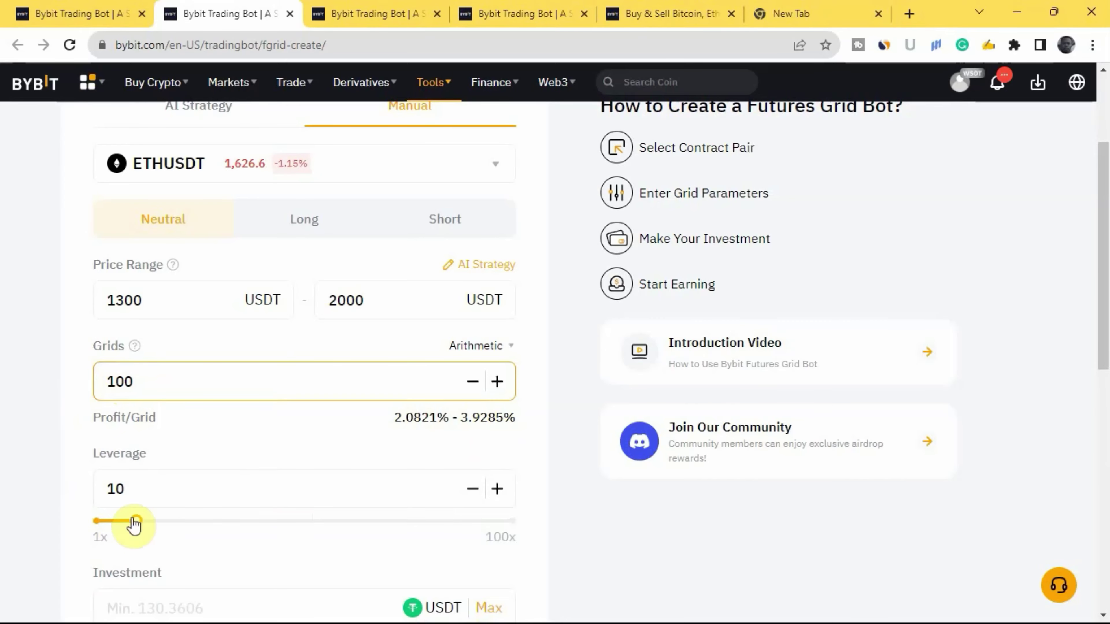
Set the Futures Grid bot's investment to 500 USDT with a leverage of 10.
scroll(141, 479, "down", 2)
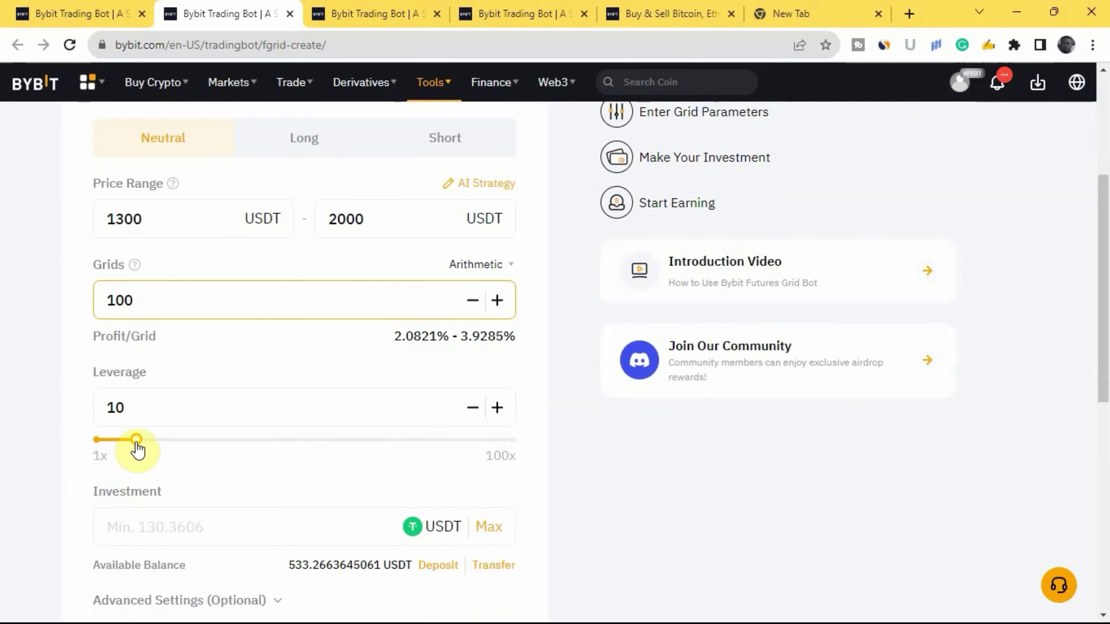
left_click(118, 422)
left_click(152, 410)
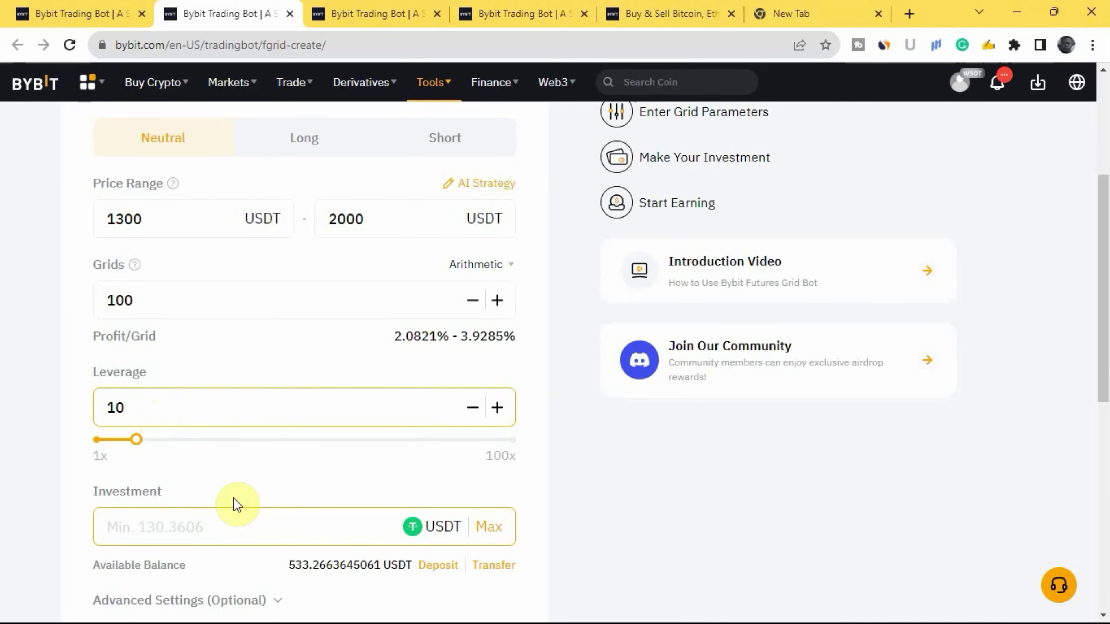
scroll(234, 506, "down", 3)
left_click(208, 365)
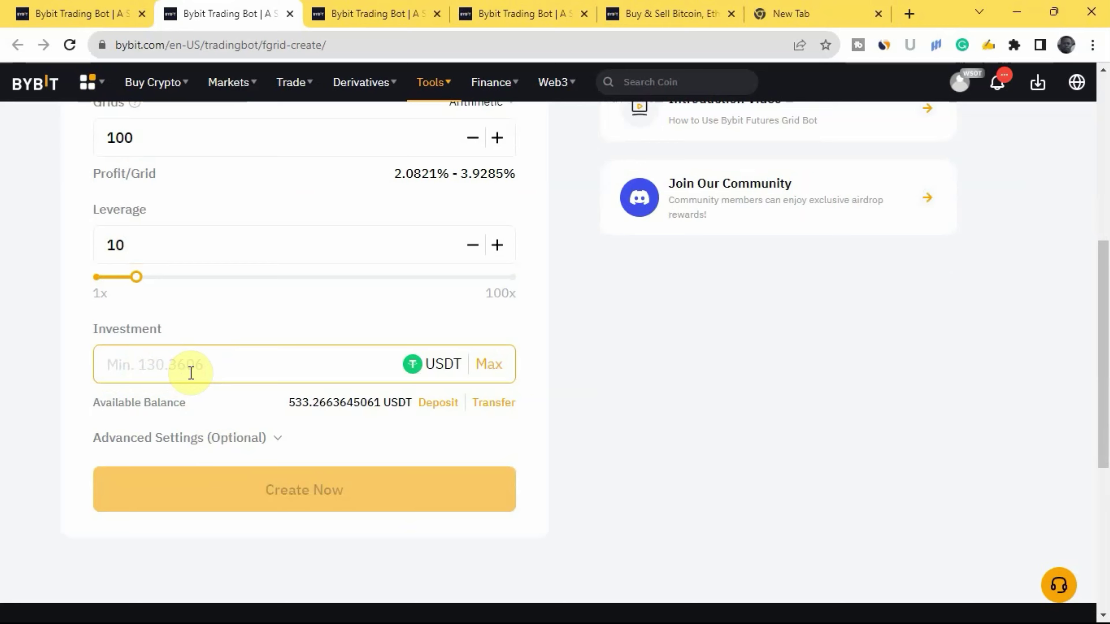
type("500")
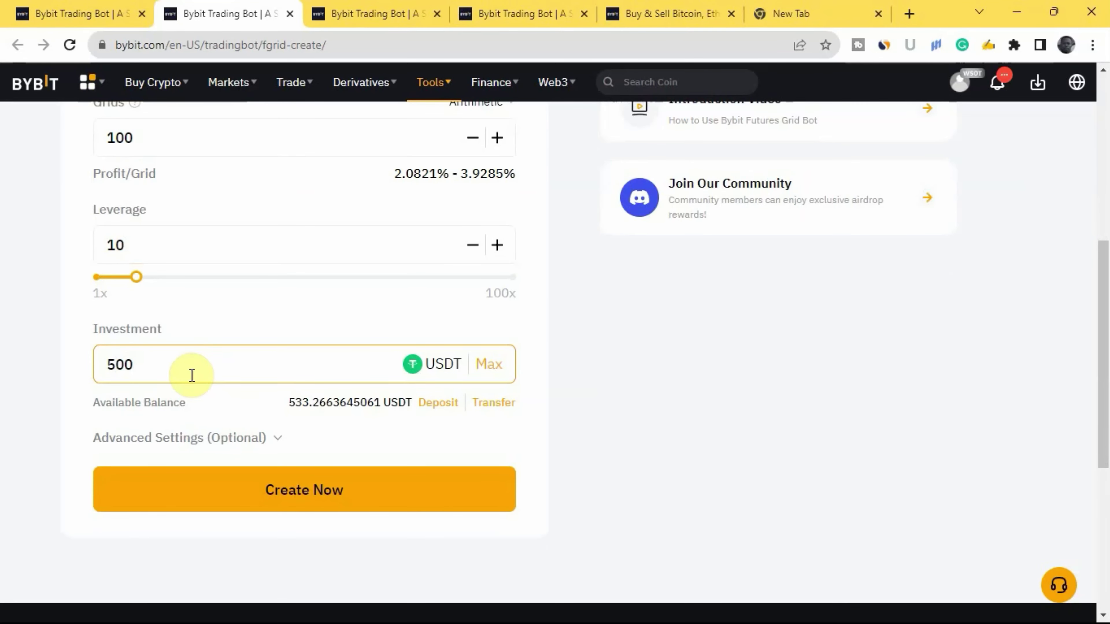
Expand the optional advanced settings and review the entry price, stop top price and stop bottom price options.
left_click(278, 437)
scroll(305, 427, "down", 2)
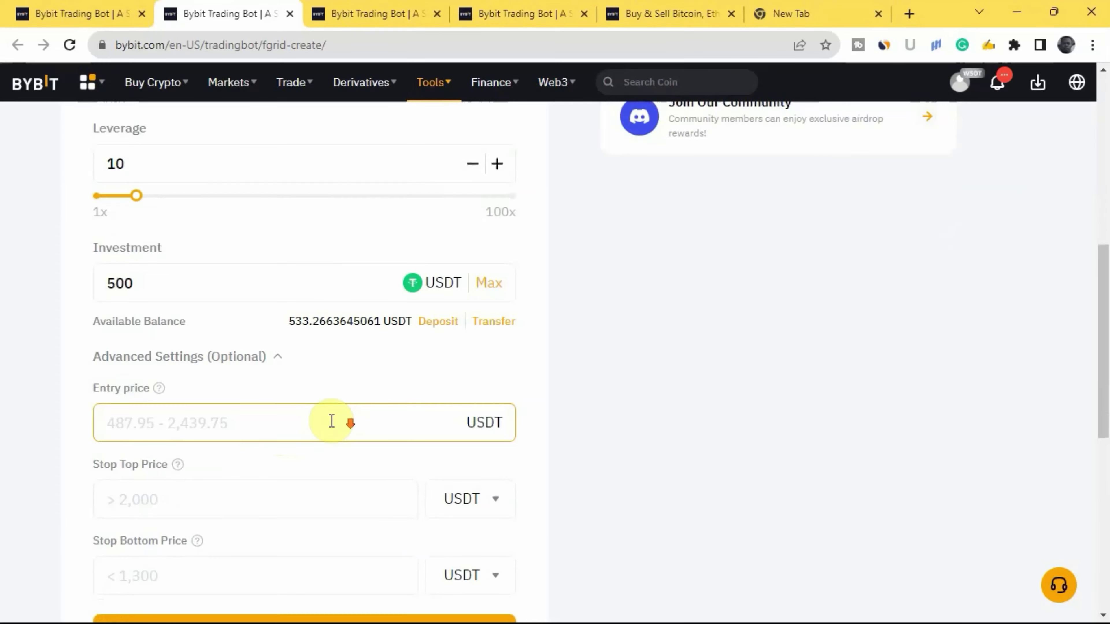
scroll(117, 394, "down", 2)
scroll(127, 395, "down", 2)
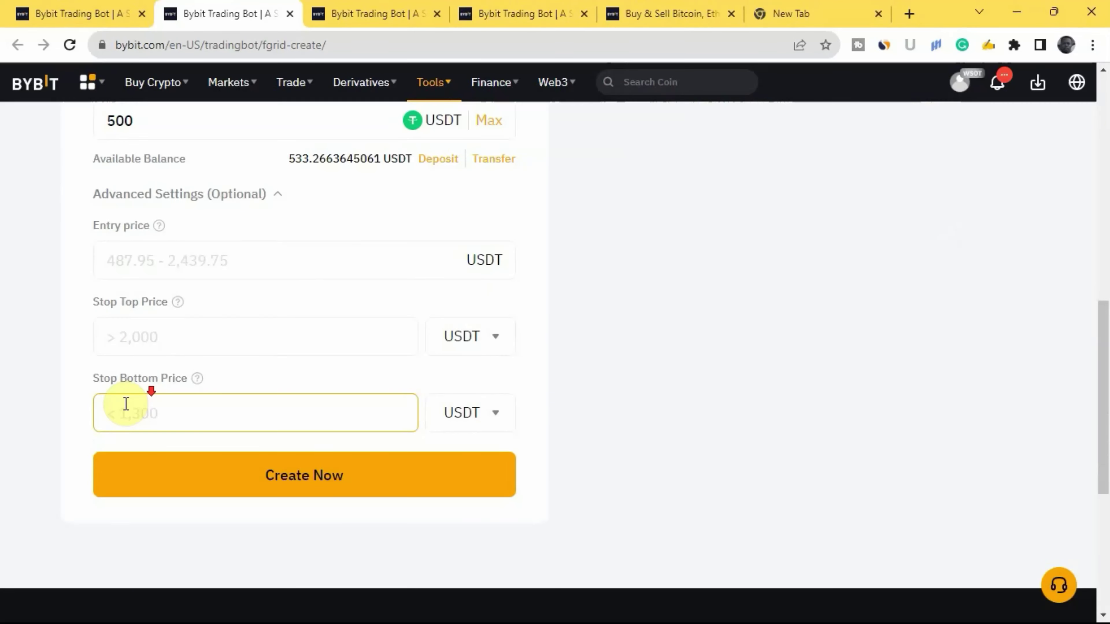
scroll(184, 389, "up", 2)
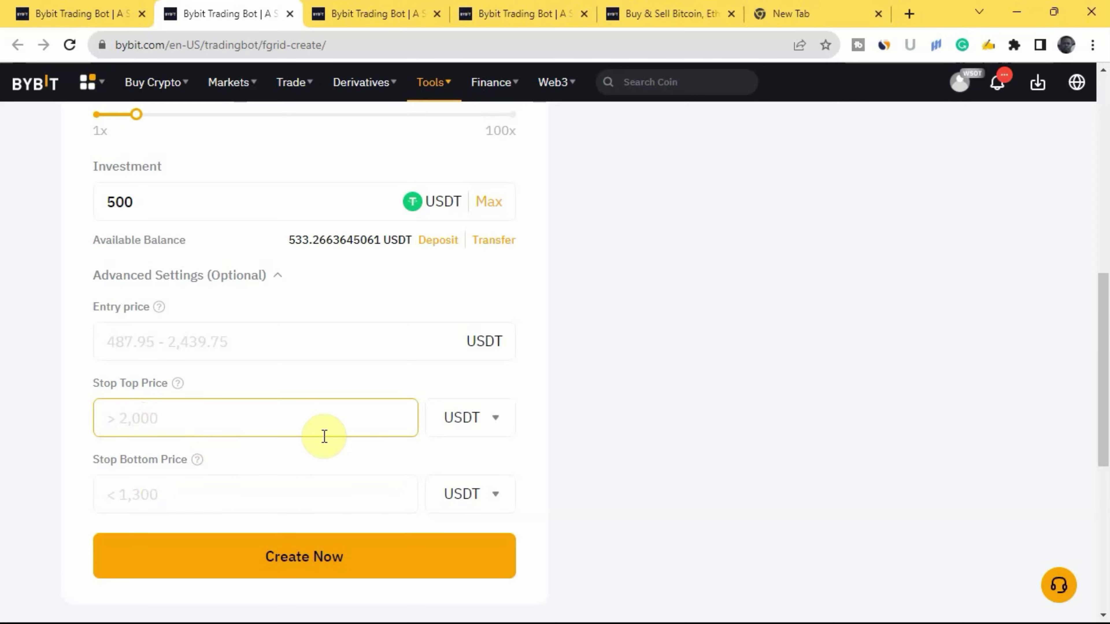
Create the ETHUSDT Futures Grid bot, confirm the transfer of 500 USDT and view it among the active bots.
left_click(317, 555)
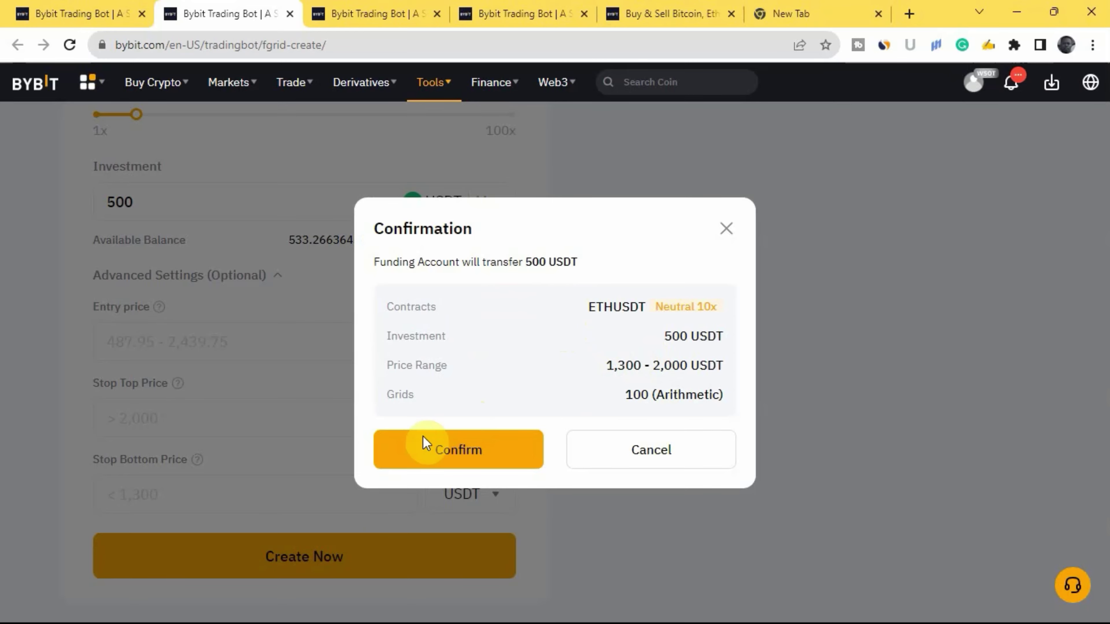
left_click(467, 457)
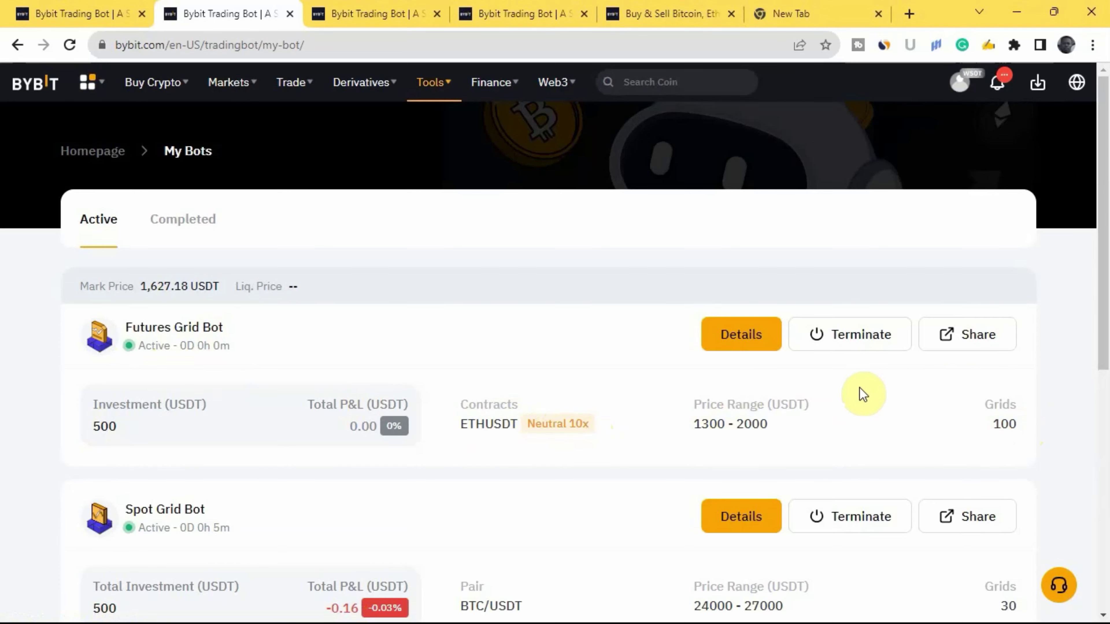
scroll(860, 391, "down", 2)
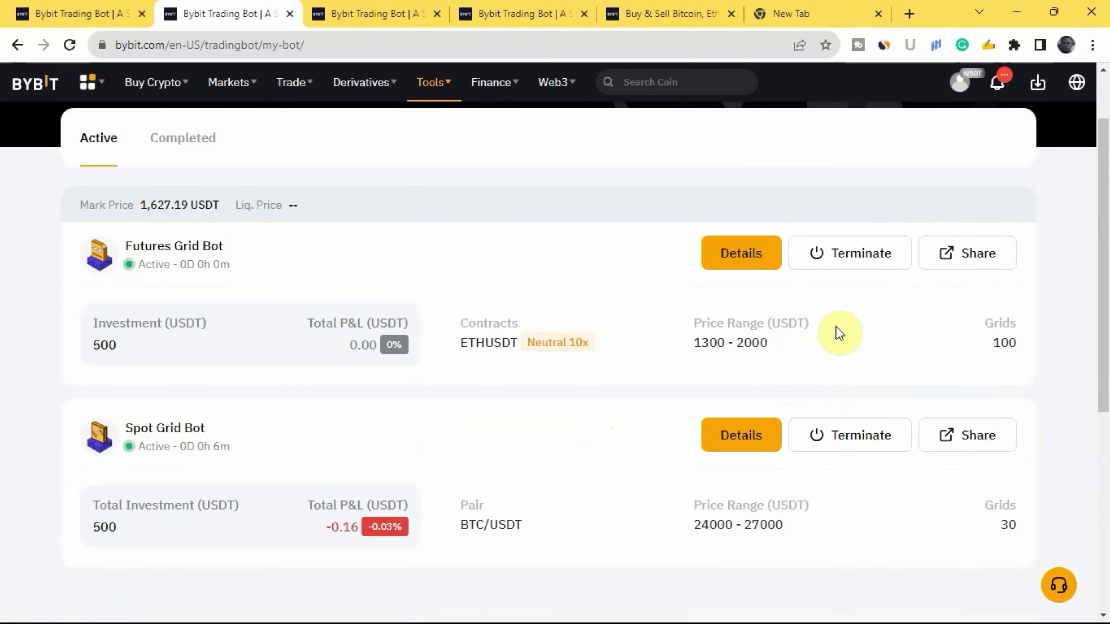